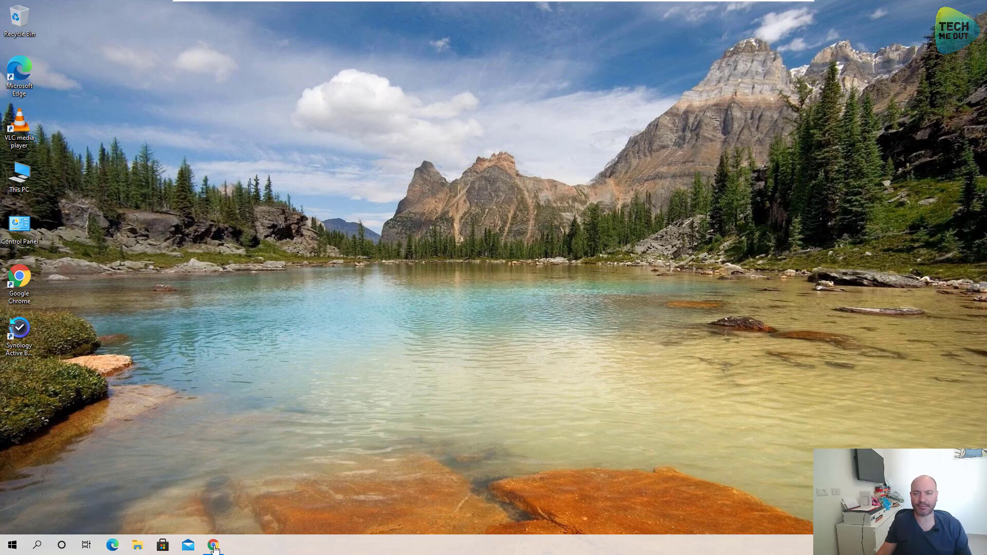
- In Chrome, open Active Backup for Business on the Synology DSM desktop and show its PC devices
{"action": "left_click", "coordinate": [213, 547]}
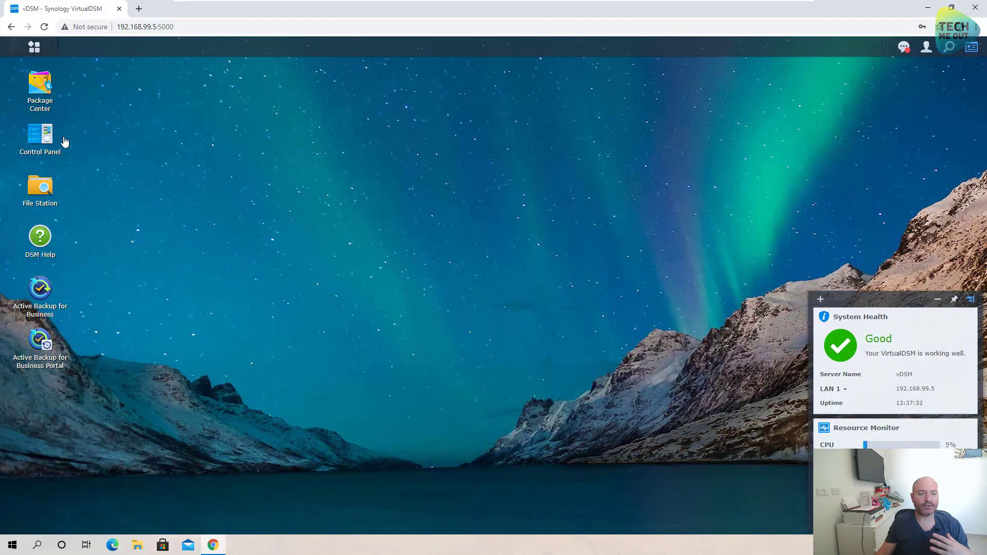
{"action": "left_click", "coordinate": [40, 287]}
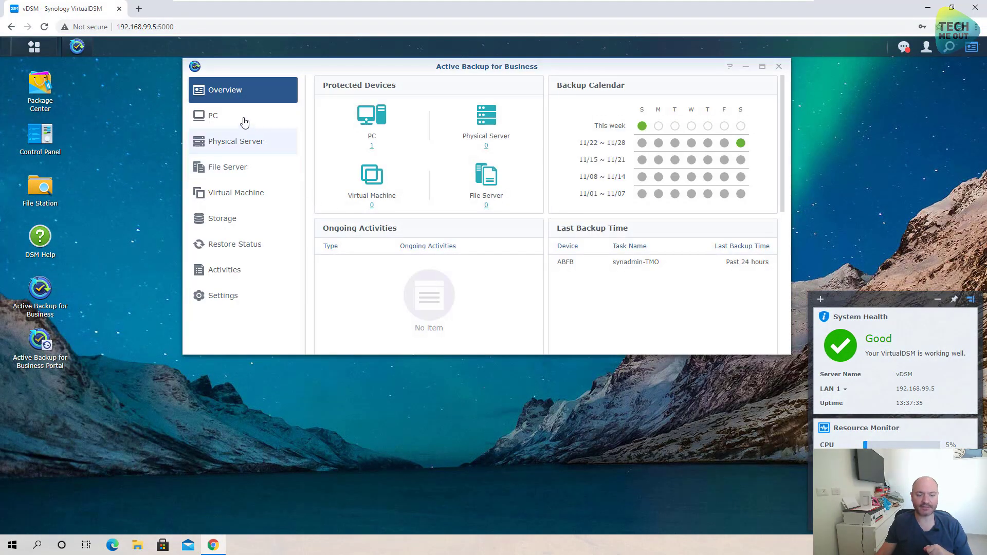
{"action": "left_click", "coordinate": [242, 120]}
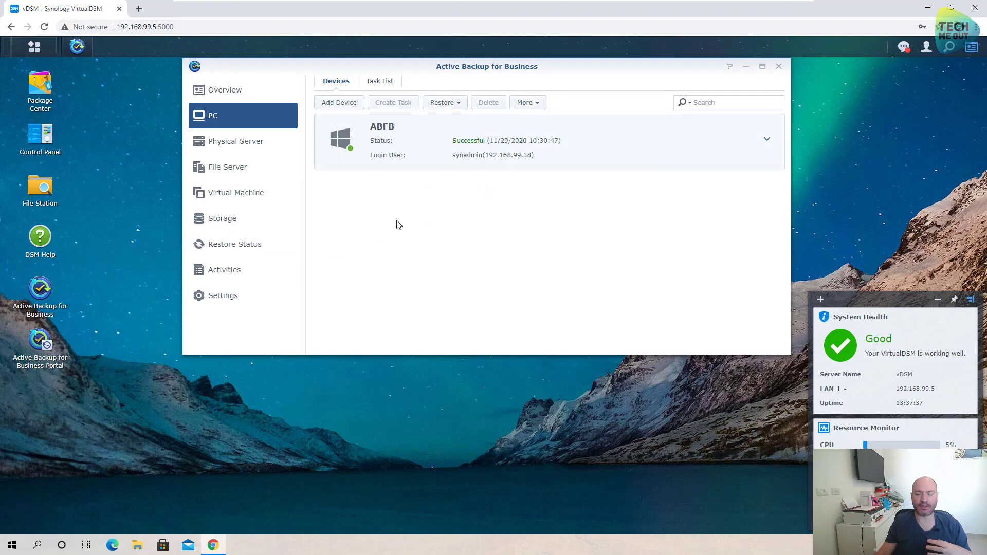
- Review the instructions for adding a Windows device and look for the agent installer in Downloads and its shortcut on the desktop
{"action": "left_click", "coordinate": [351, 105]}
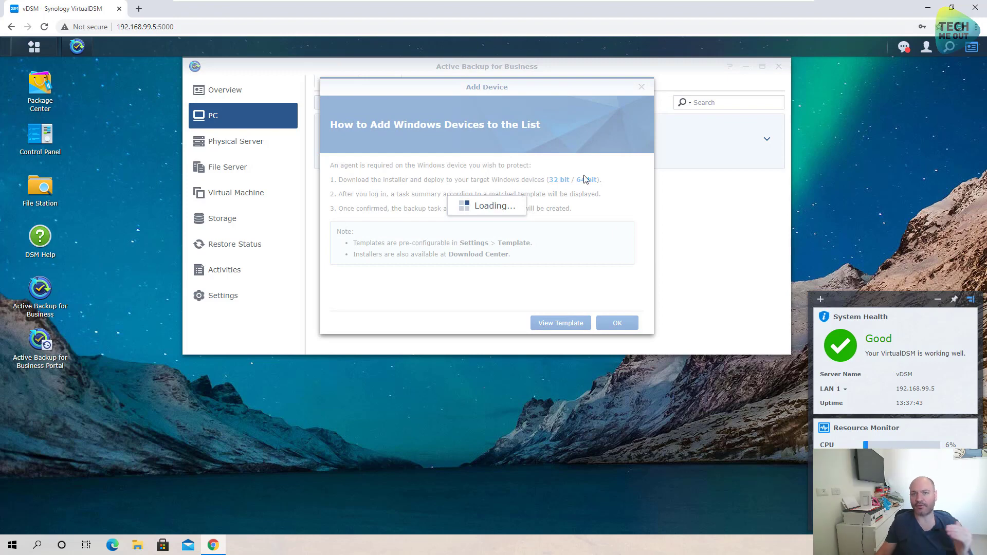
{"action": "left_click", "coordinate": [641, 86]}
{"action": "left_click", "coordinate": [137, 545]}
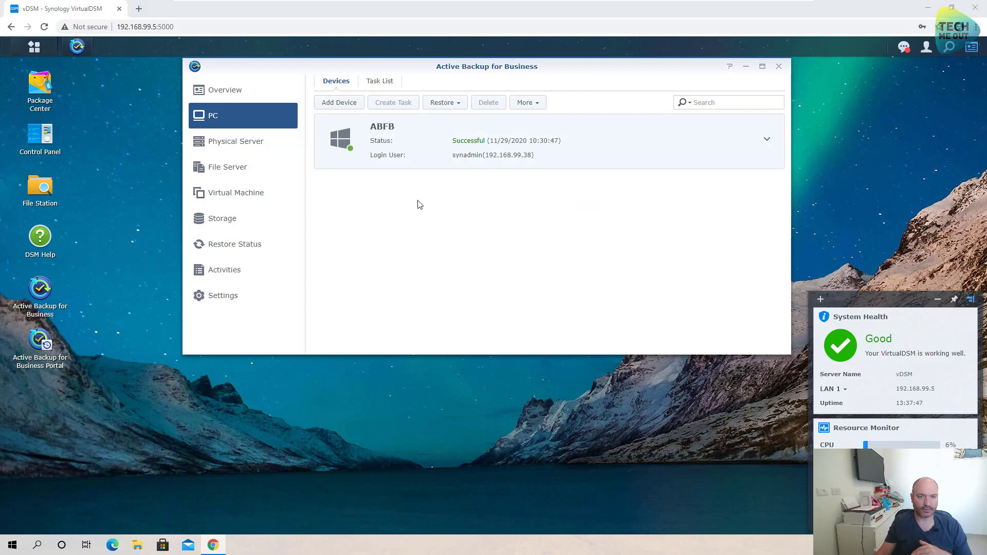
{"action": "left_click", "coordinate": [245, 198]}
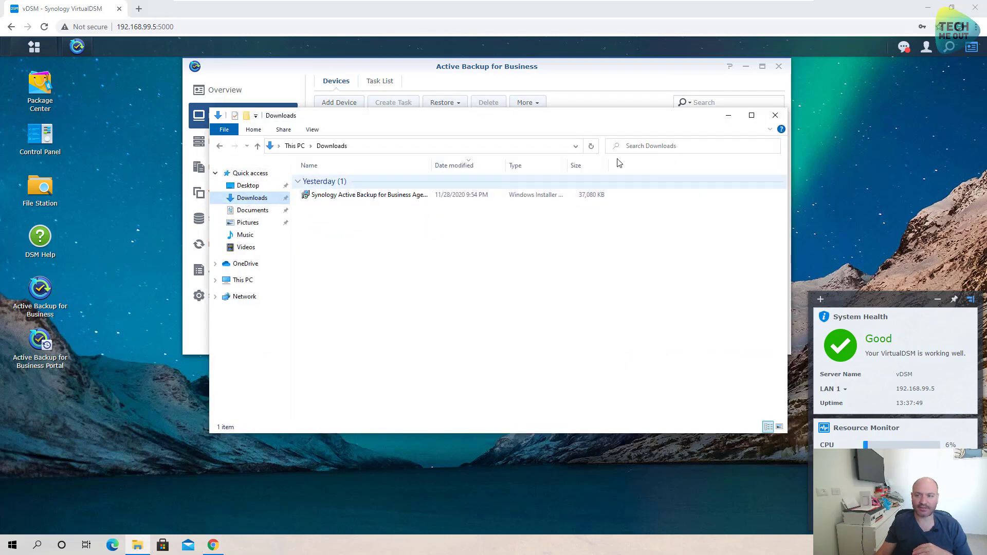
{"action": "left_click", "coordinate": [775, 115]}
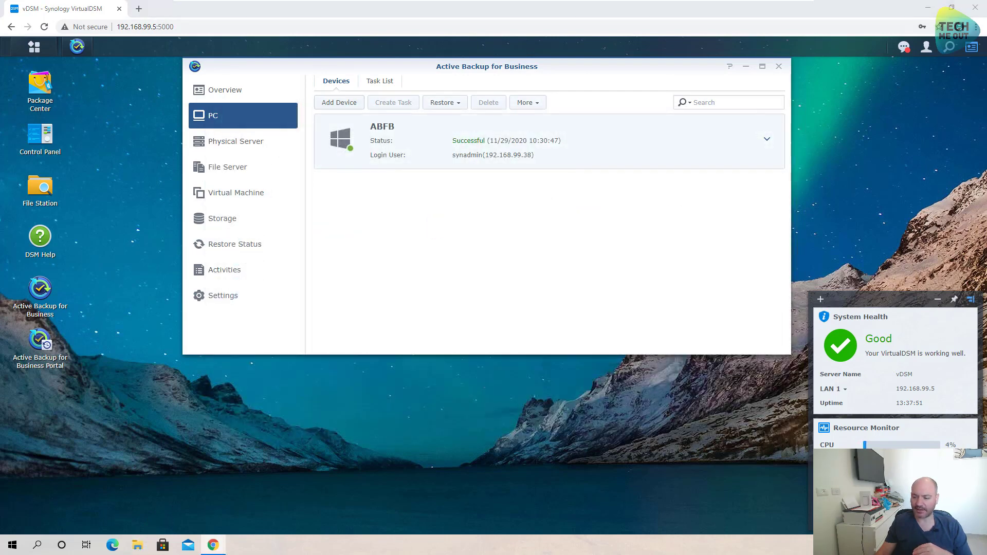
{"action": "left_click", "coordinate": [928, 7]}
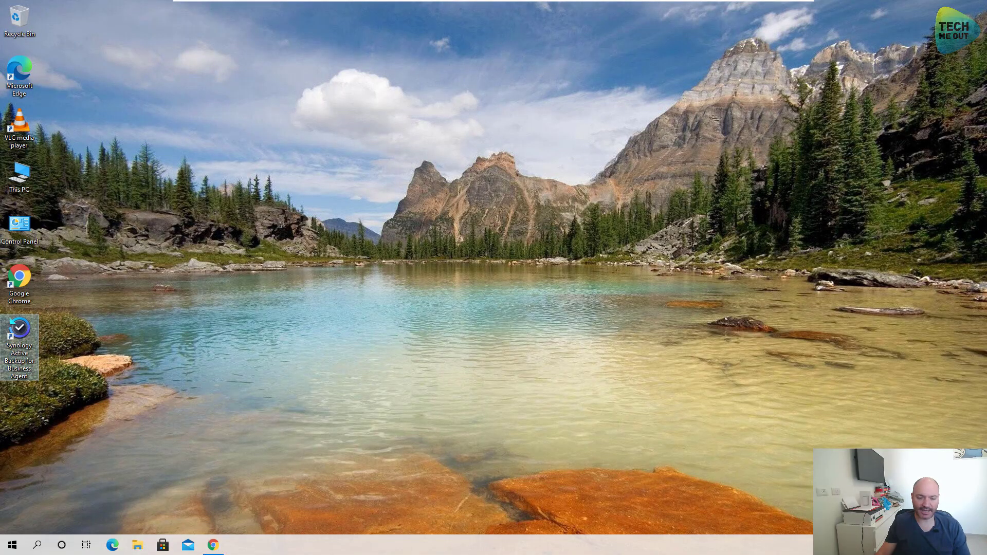
- Return to Active Backup for Business in Chrome and run the PC backup task synadmin-TMO
{"action": "left_click", "coordinate": [214, 545]}
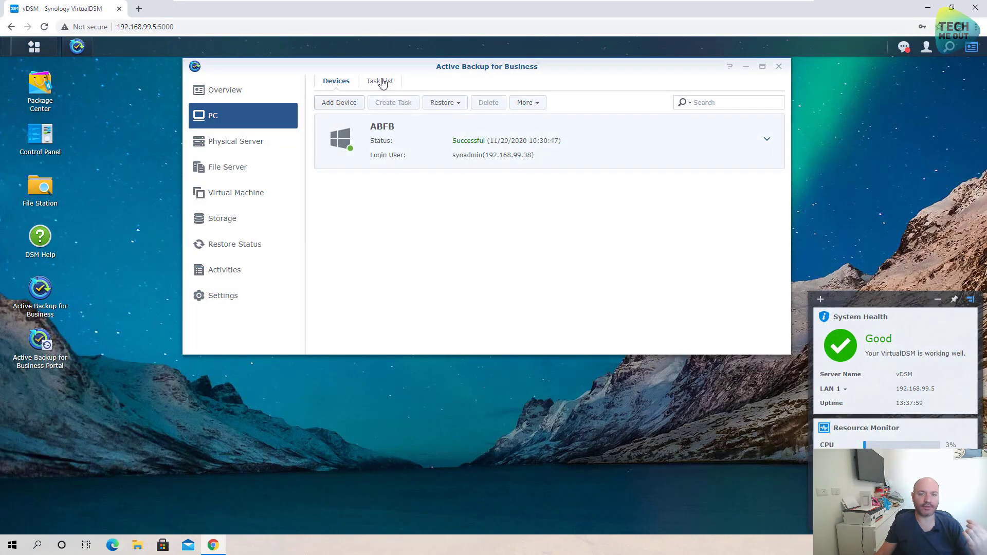
{"action": "left_click", "coordinate": [379, 82]}
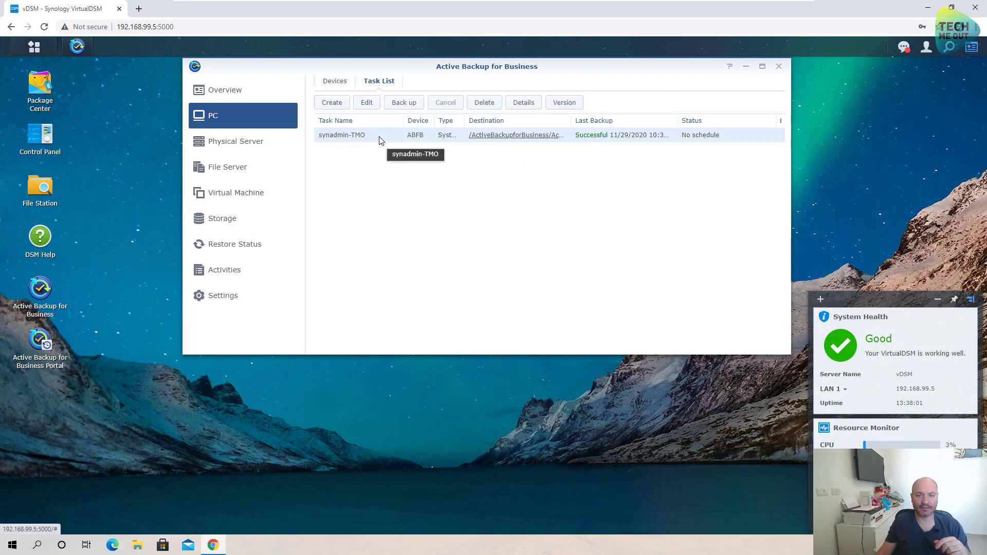
{"action": "left_click", "coordinate": [404, 102]}
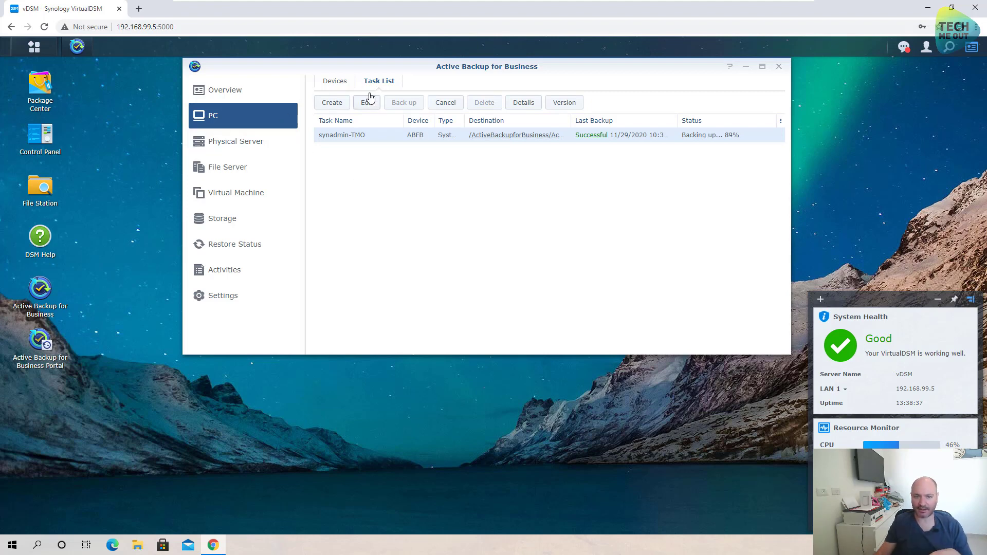
- Download the Synology Active Backup for Business Recovery Media Creator from the PC restore options
{"action": "left_click", "coordinate": [334, 87]}
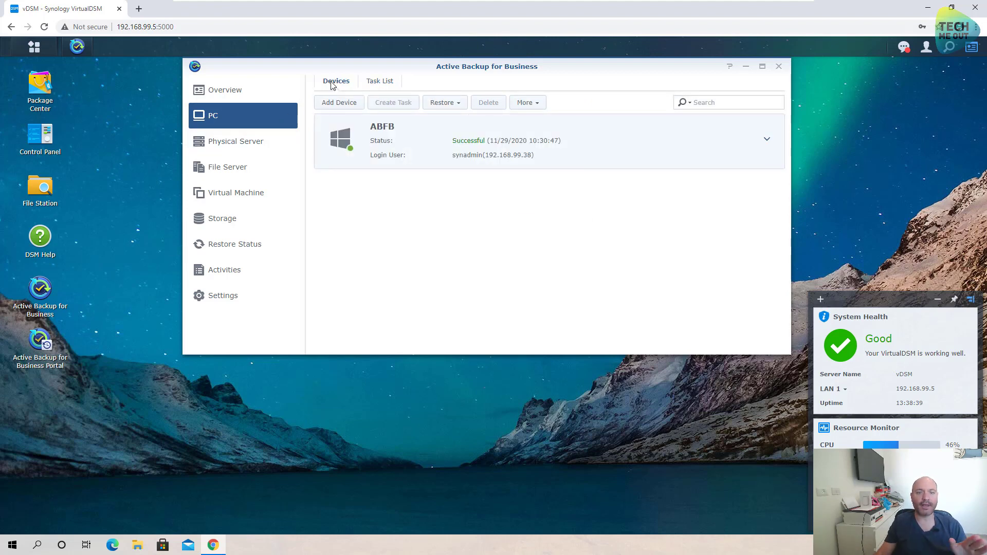
{"action": "left_click", "coordinate": [456, 106]}
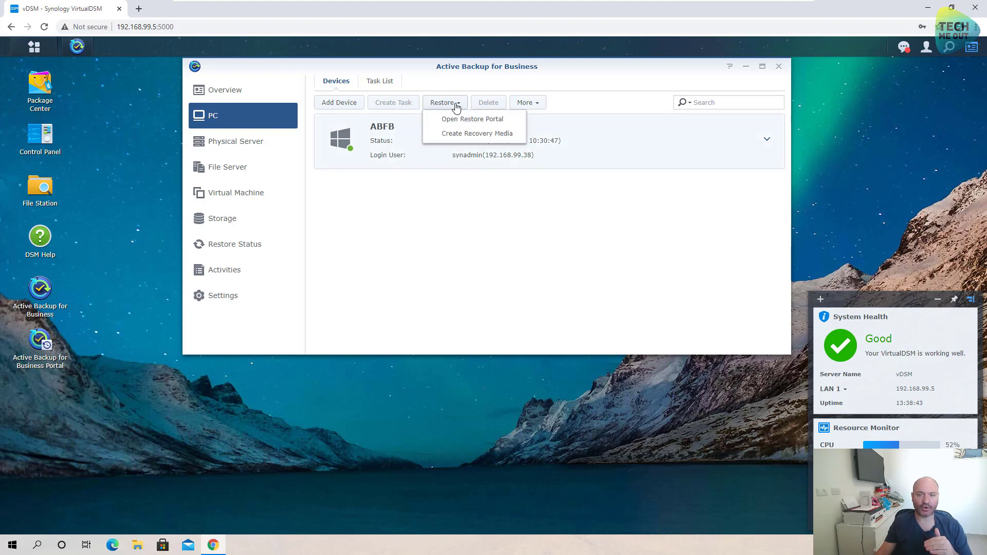
{"action": "left_click", "coordinate": [464, 136]}
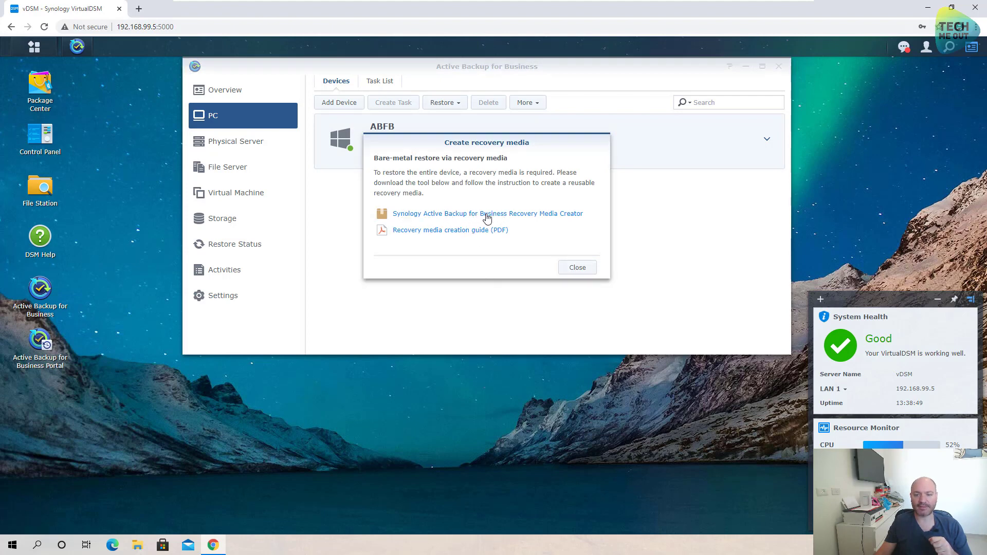
{"action": "left_click", "coordinate": [523, 217]}
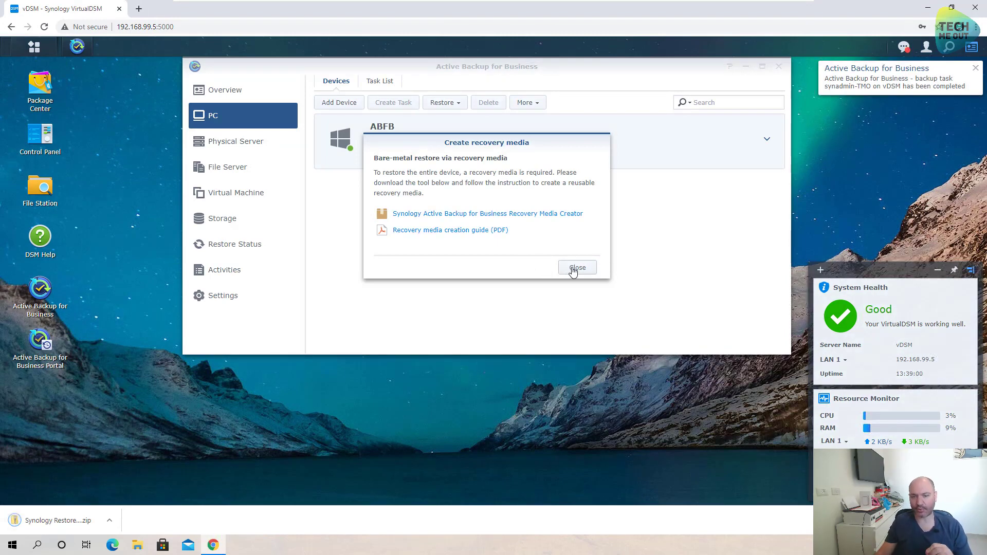
{"action": "left_click", "coordinate": [576, 268]}
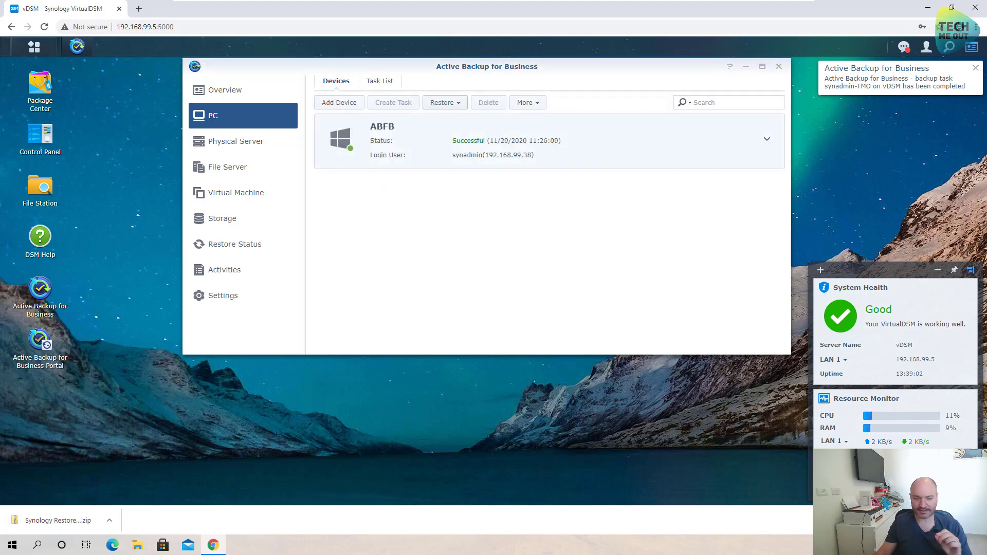
- In File Explorer, extract the Synology Restore Media Creator-2.1.1-0576 archive with 7-Zip into its own folder within Downloads
{"action": "left_click", "coordinate": [140, 547]}
{"action": "left_click", "coordinate": [252, 197]}
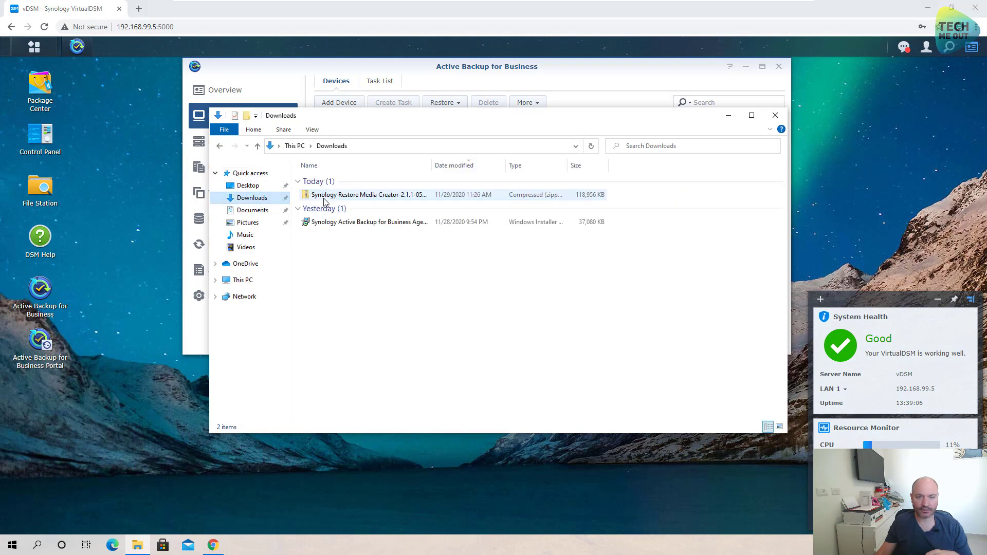
{"action": "left_click", "coordinate": [330, 197]}
{"action": "right_click", "coordinate": [329, 201]}
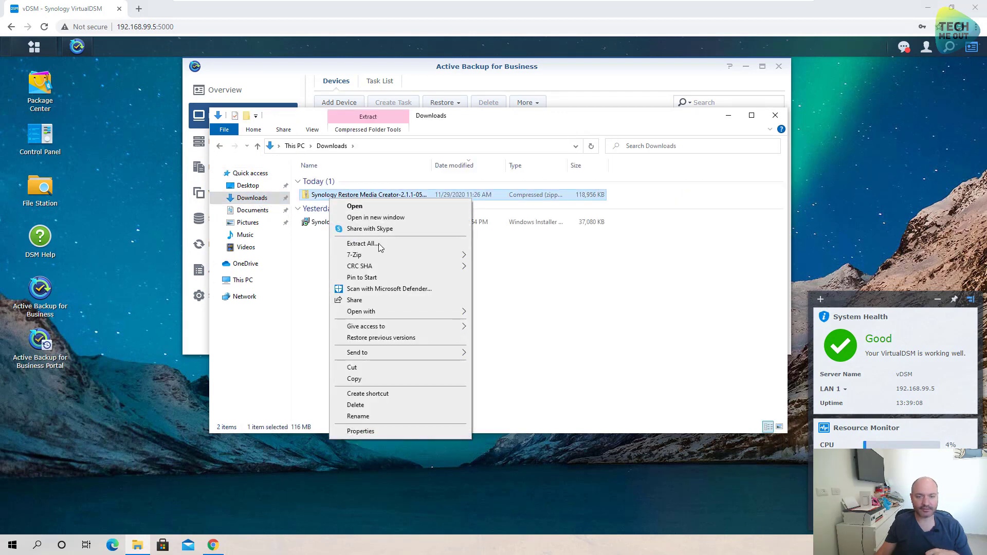
{"action": "mouse_move", "coordinate": [383, 255]}
{"action": "left_click", "coordinate": [504, 278]}
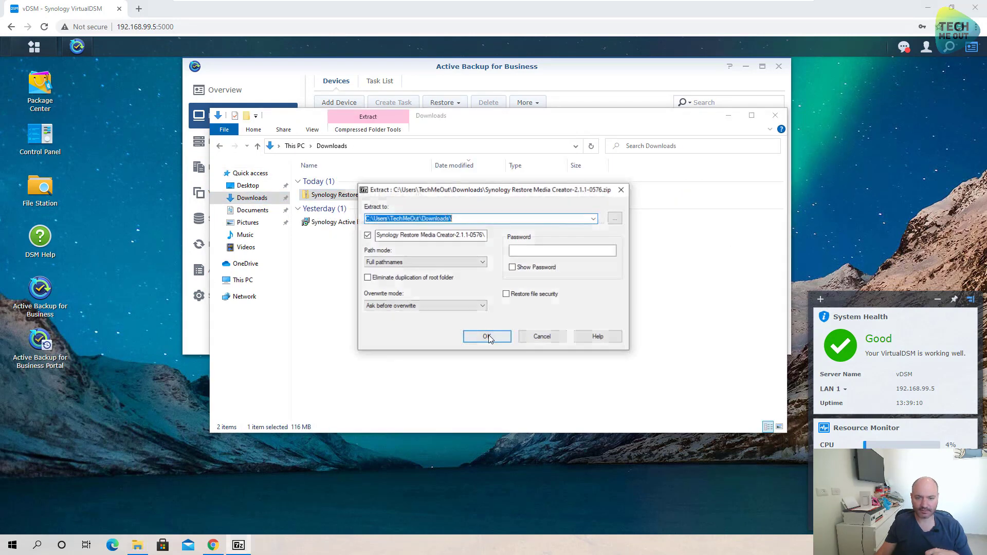
{"action": "left_click", "coordinate": [481, 335]}
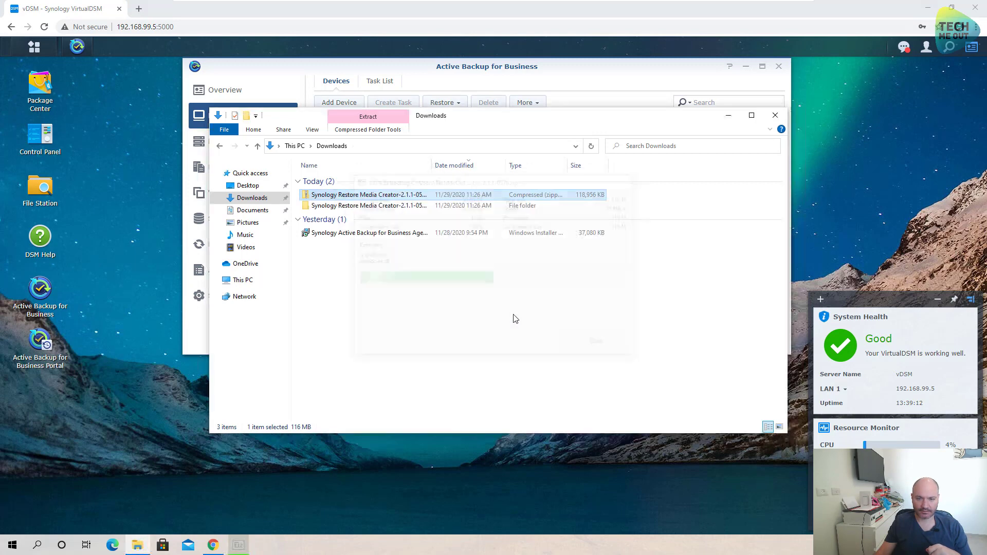
- Run launch-creator from the extracted Synology Restore Media Creator folder and allow it to make changes to the device
{"action": "double_click", "coordinate": [408, 208]}
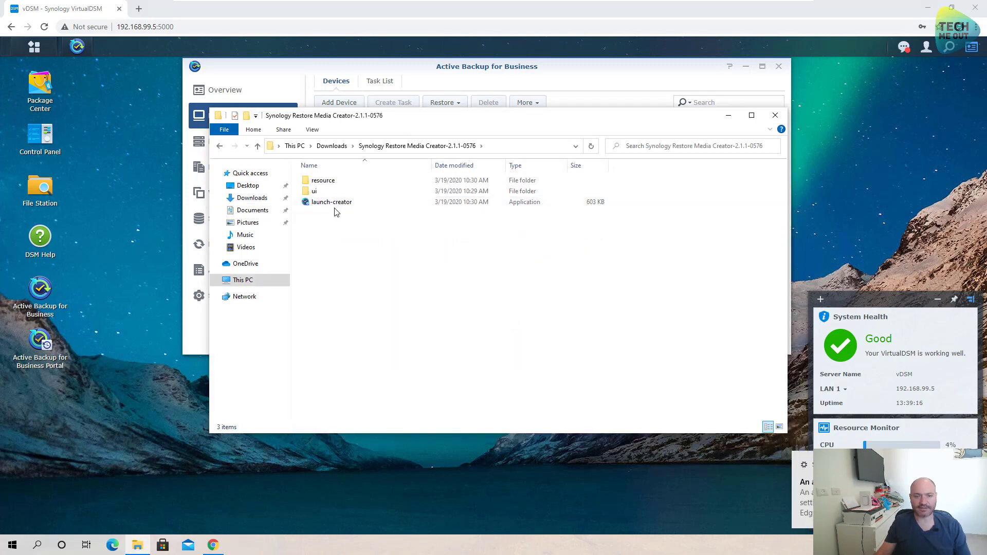
{"action": "double_click", "coordinate": [325, 203]}
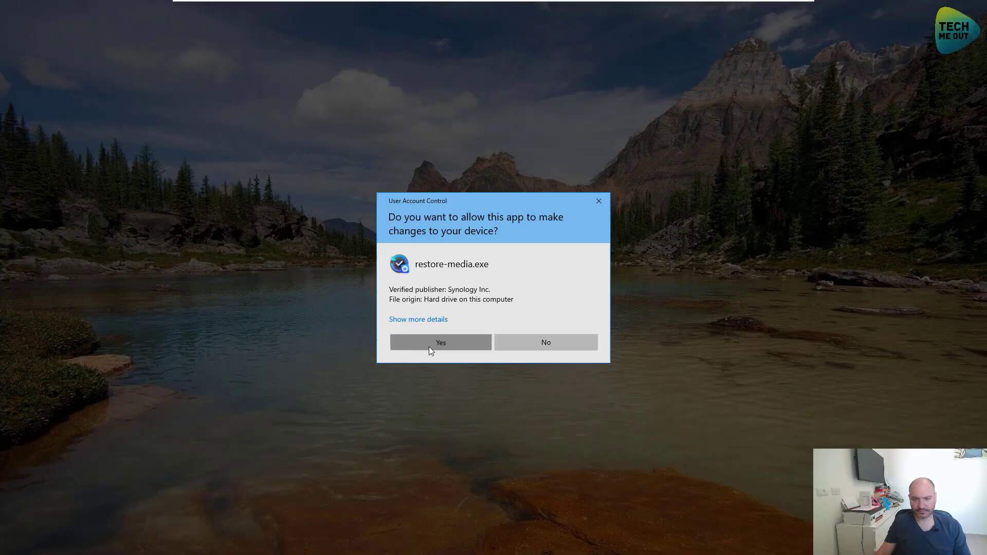
{"action": "left_click", "coordinate": [430, 347]}
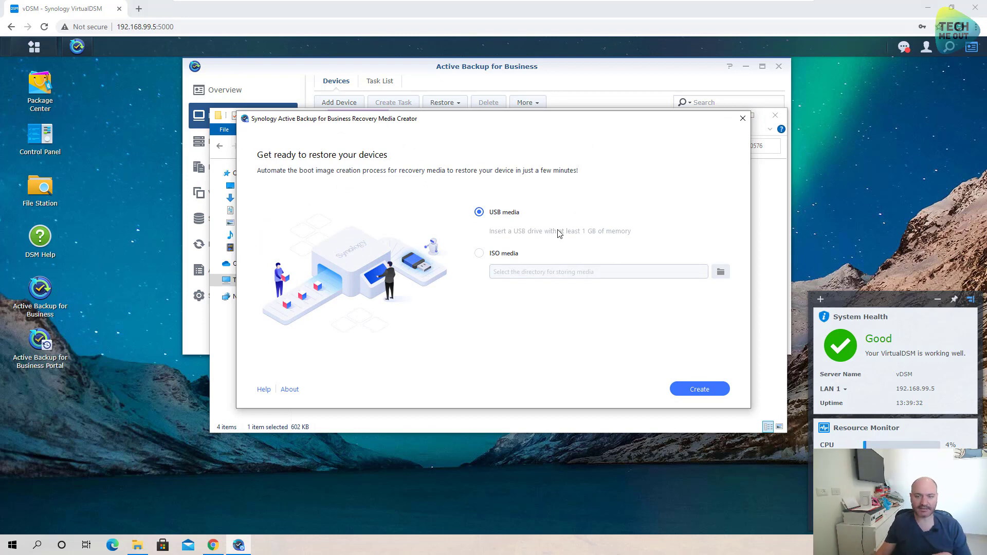
- Choose ISO media with the Downloads folder as the storage directory and start creating the recovery media
{"action": "left_click", "coordinate": [479, 253]}
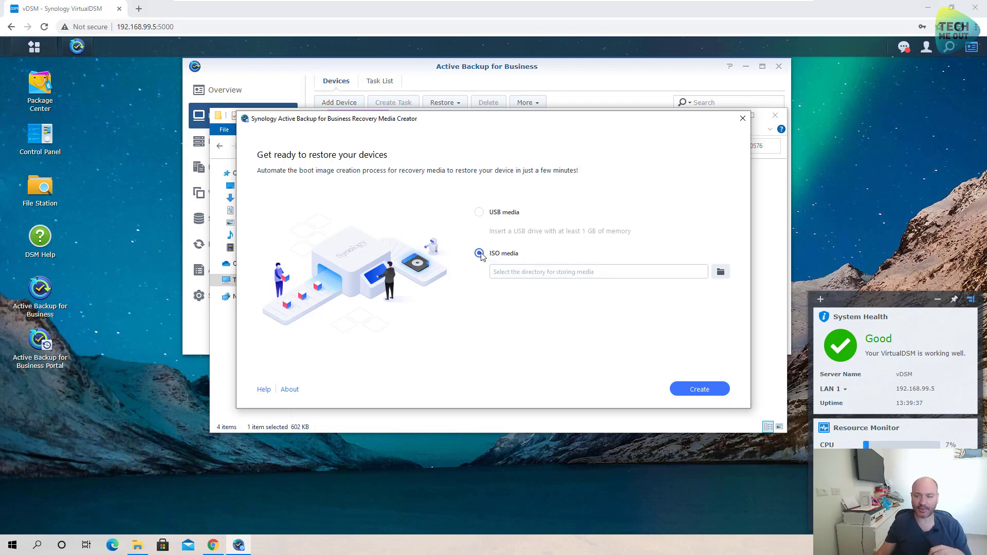
{"action": "left_click", "coordinate": [719, 277]}
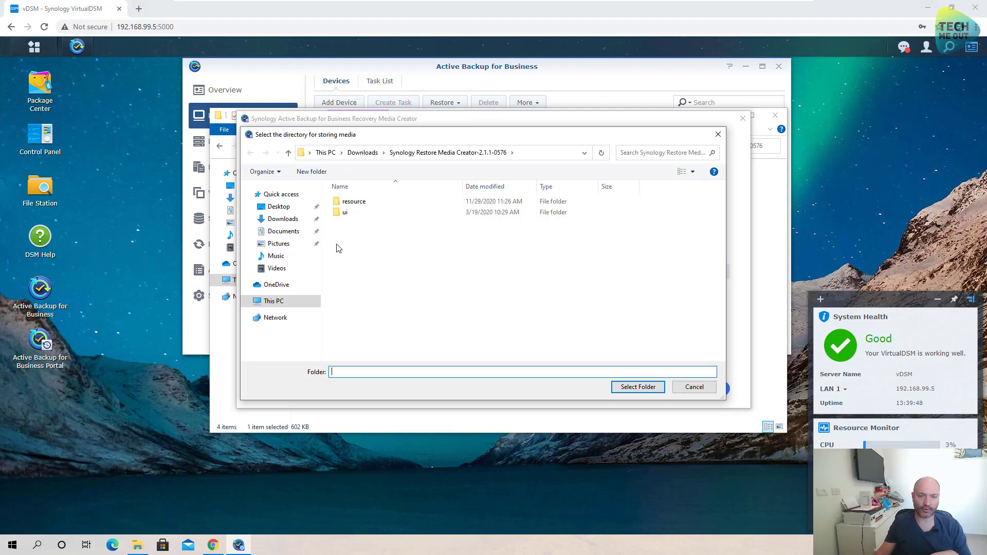
{"action": "left_click", "coordinate": [283, 219]}
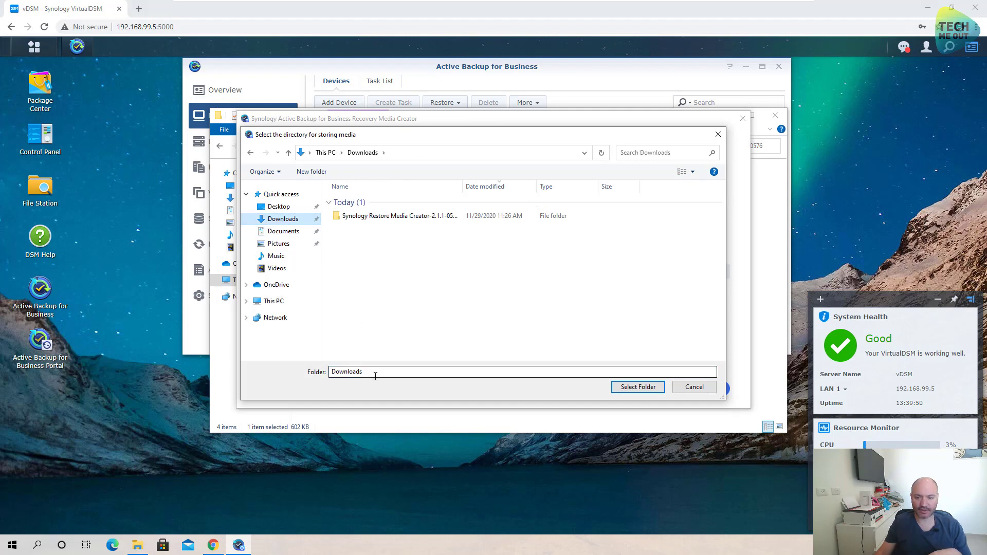
{"action": "left_click", "coordinate": [629, 392]}
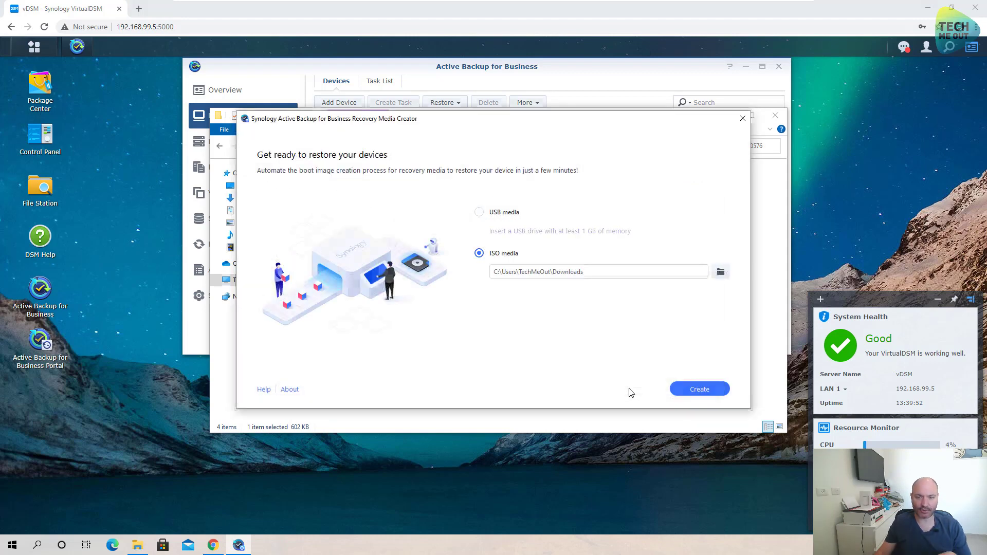
{"action": "left_click", "coordinate": [695, 387]}
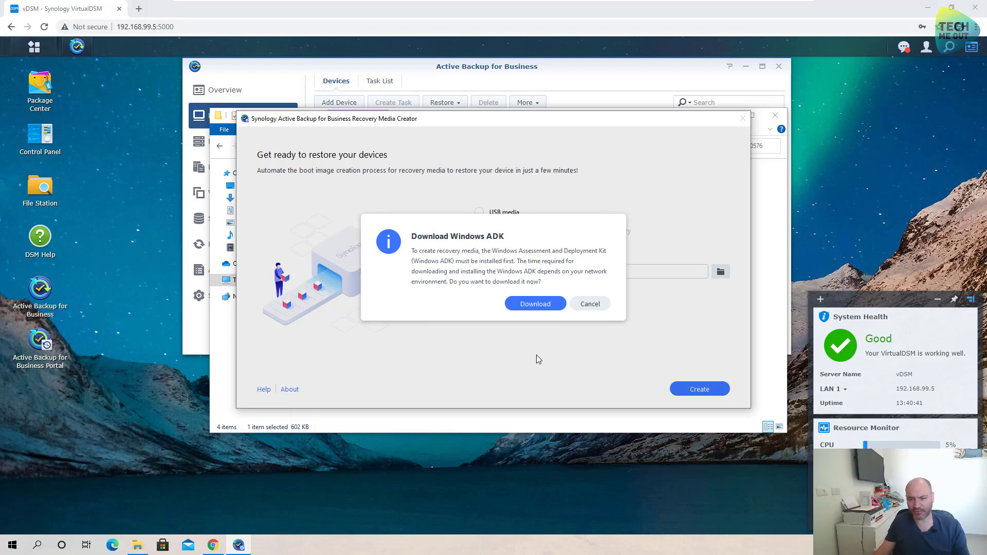
- Download and install the Windows ADK with the default path and features, accepting the license and declining to send anonymous usage data
{"action": "left_click", "coordinate": [537, 303]}
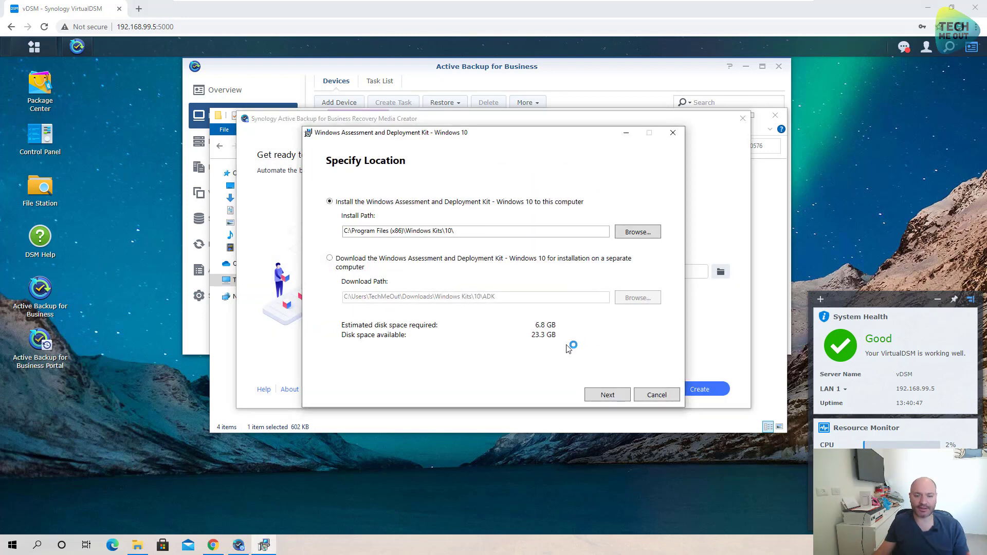
{"action": "left_click", "coordinate": [609, 396]}
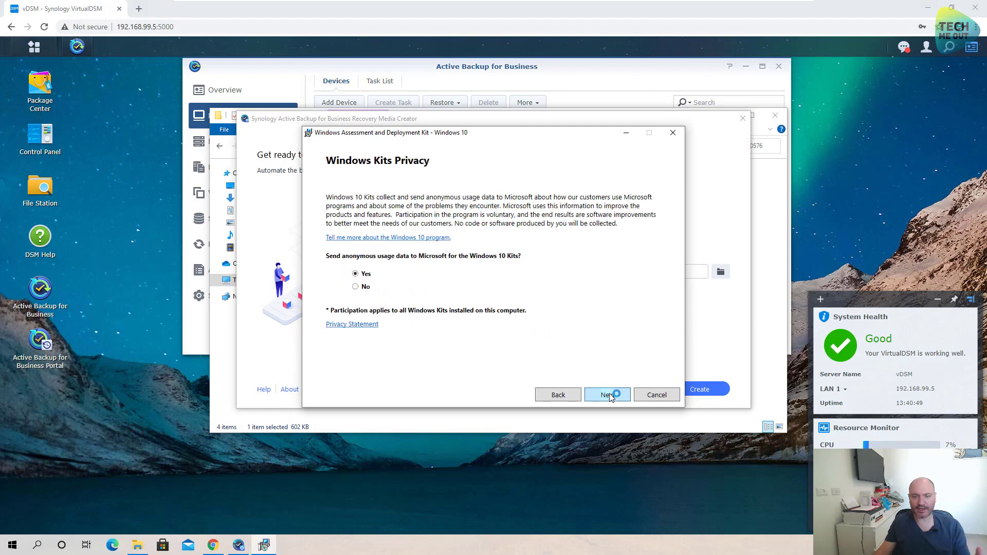
{"action": "left_click", "coordinate": [366, 287]}
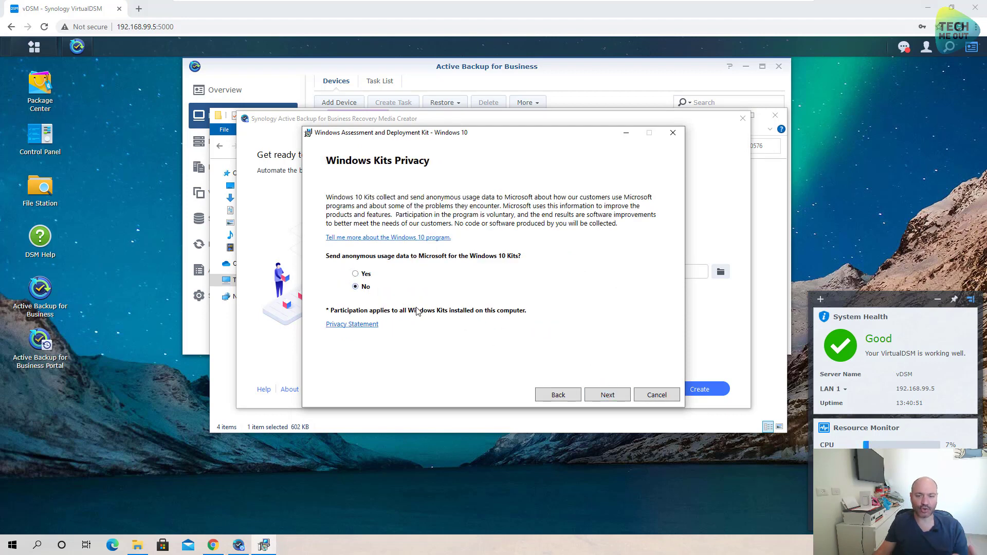
{"action": "left_click", "coordinate": [610, 399]}
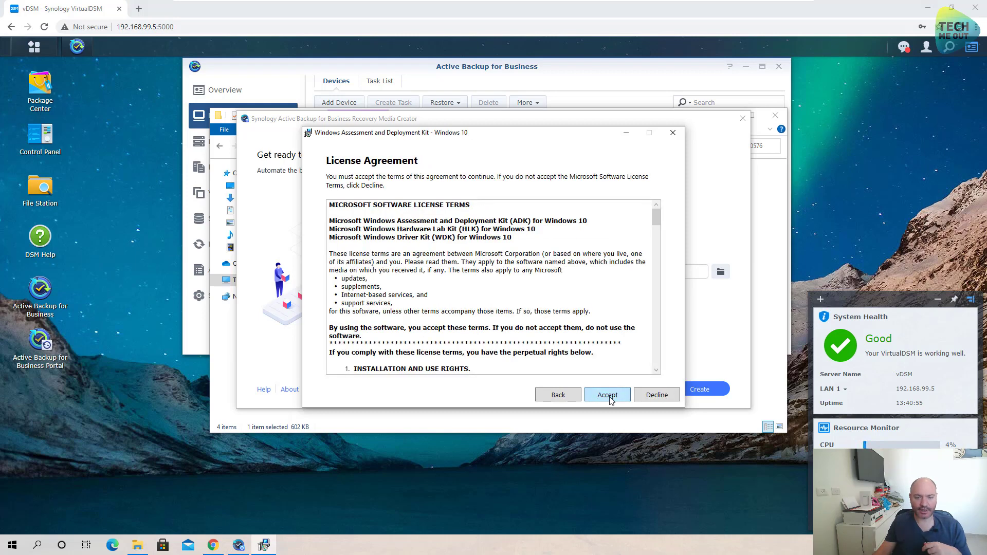
{"action": "left_click", "coordinate": [609, 398]}
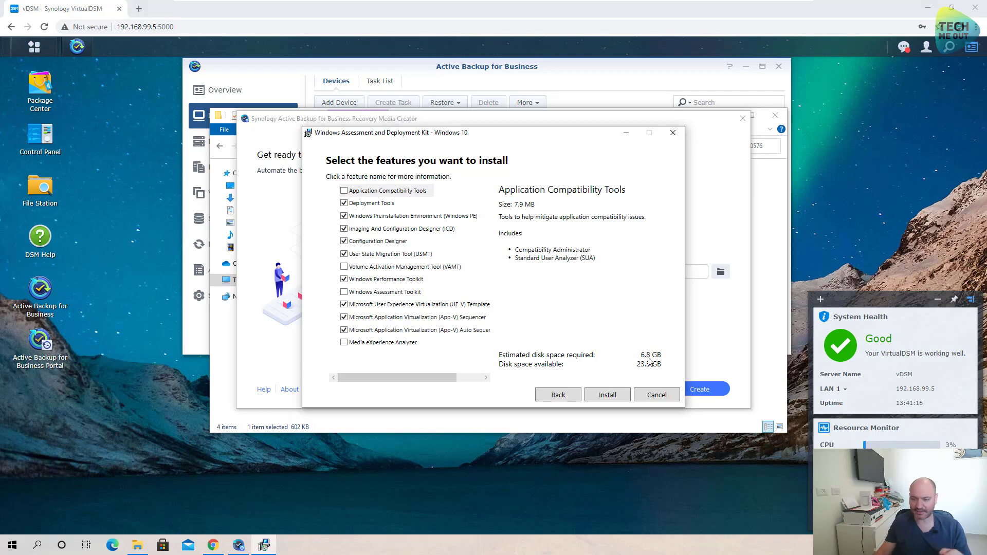
{"action": "left_click", "coordinate": [619, 396]}
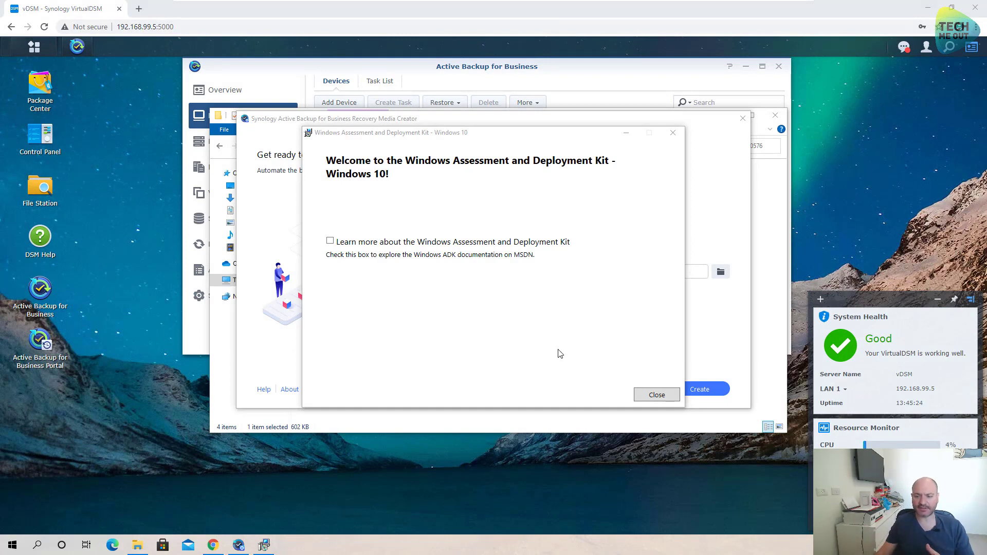
{"action": "left_click", "coordinate": [656, 395]}
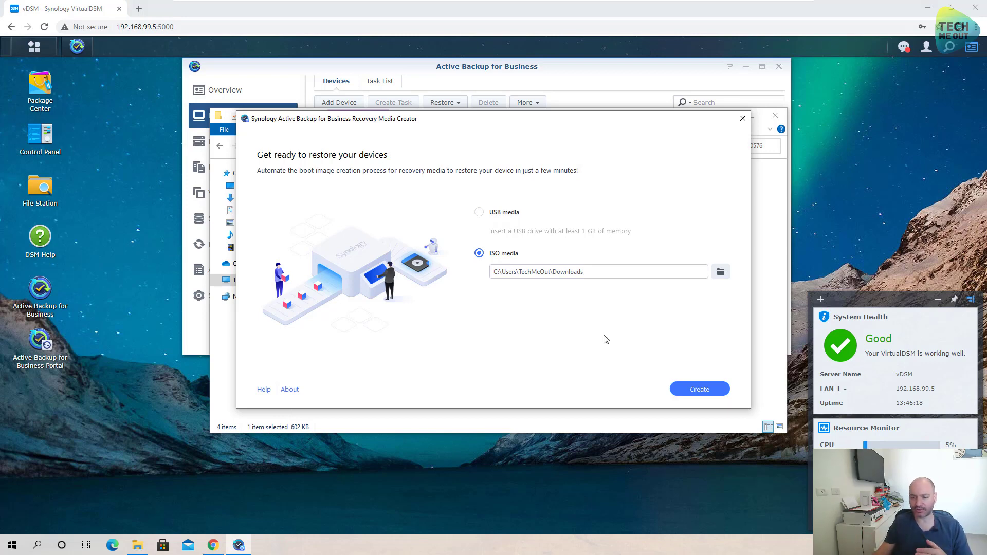
- Create the ISO recovery media, finish the creator and select the Synology Restore Media image in Downloads
{"action": "left_click", "coordinate": [699, 392]}
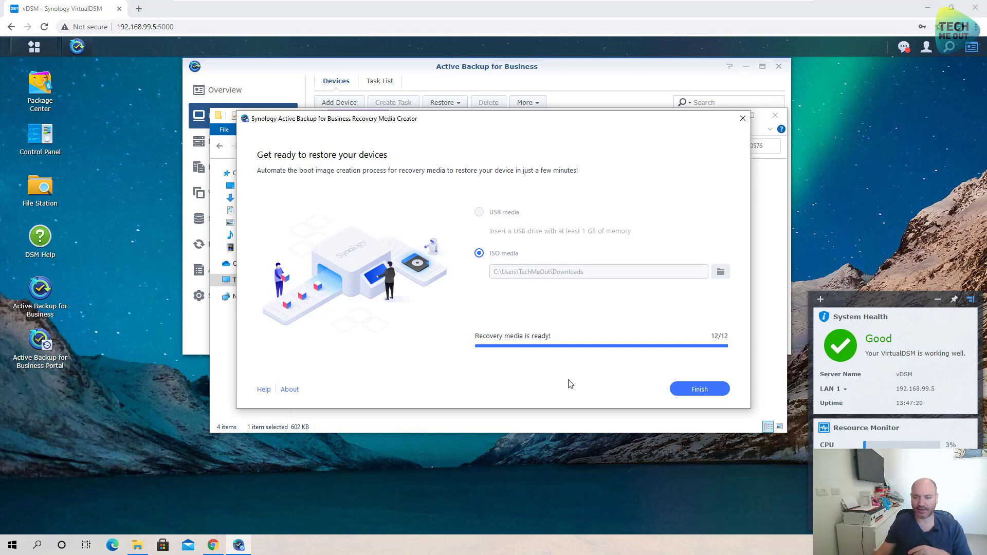
{"action": "left_click", "coordinate": [703, 393]}
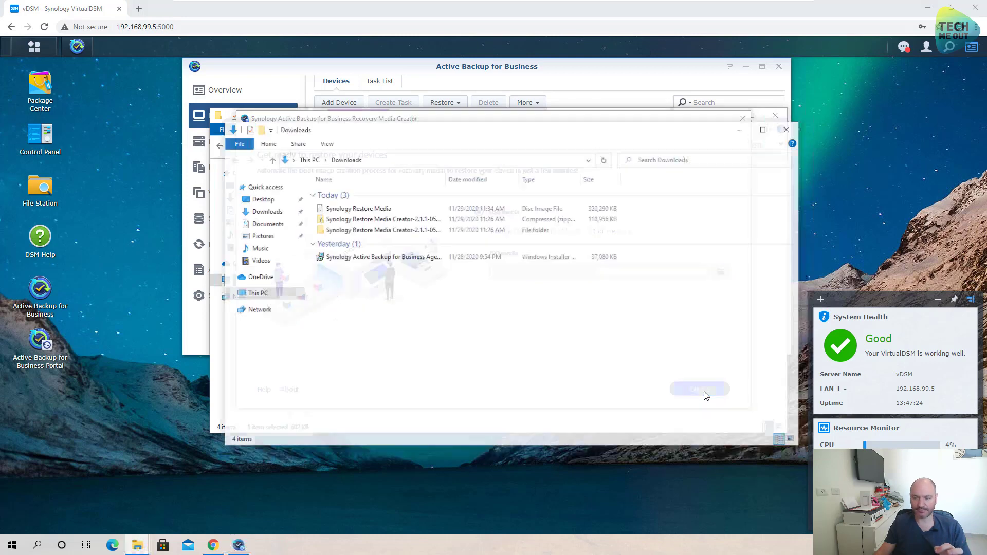
{"action": "left_click", "coordinate": [364, 208]}
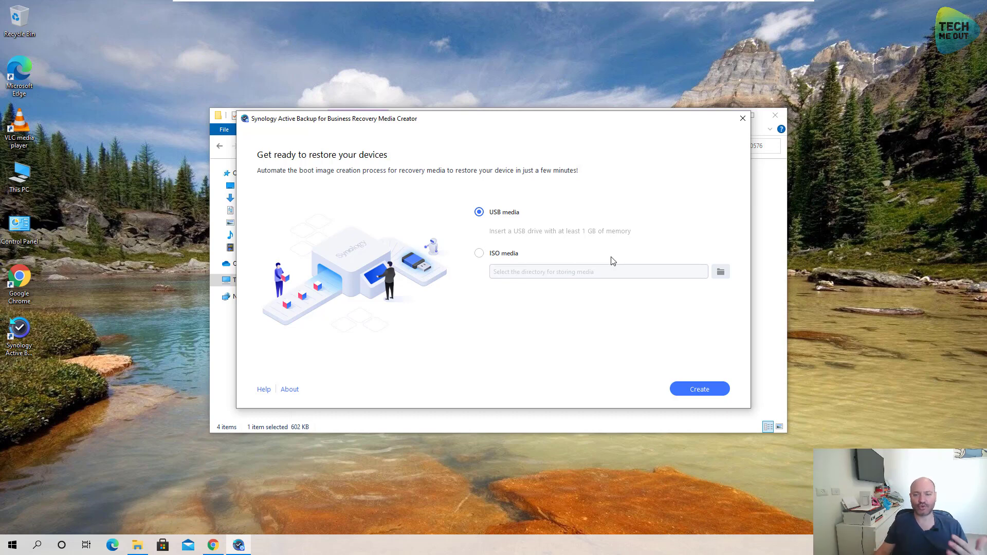
- Close the Recovery Media Creator, File Explorer and Chrome windows, and shut down the Windows PC
{"action": "left_click", "coordinate": [742, 118]}
{"action": "left_click", "coordinate": [775, 115]}
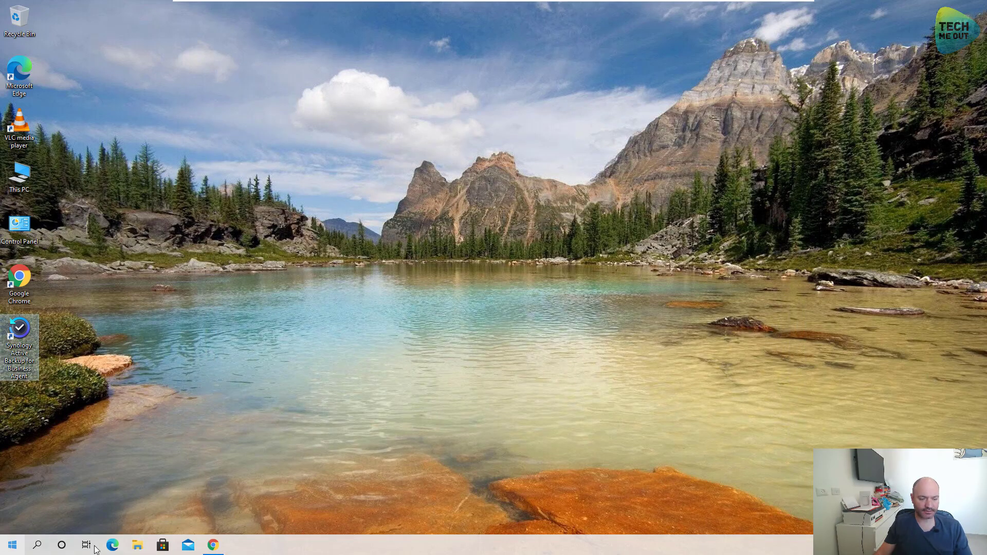
{"action": "right_click", "coordinate": [213, 545]}
{"action": "left_click", "coordinate": [178, 524]}
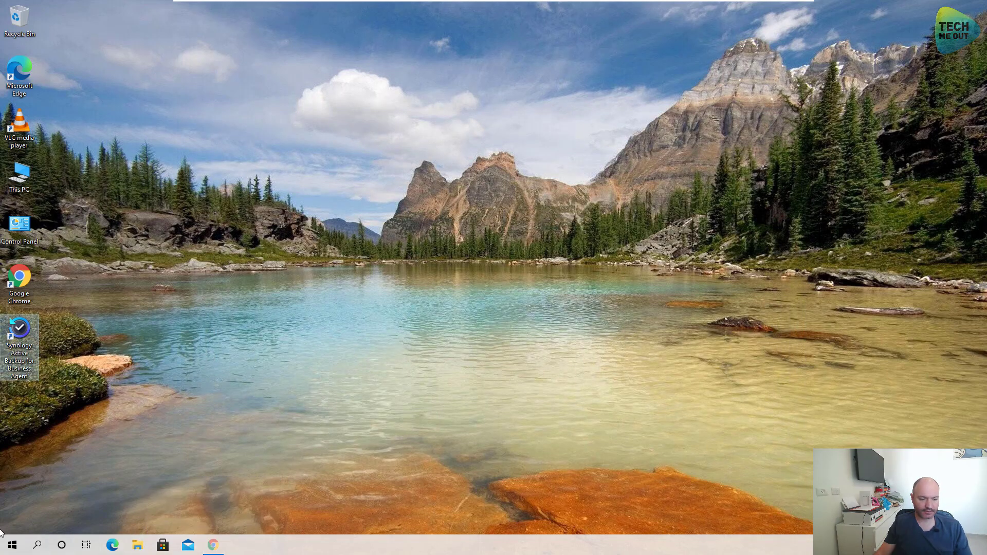
{"action": "left_click", "coordinate": [15, 545]}
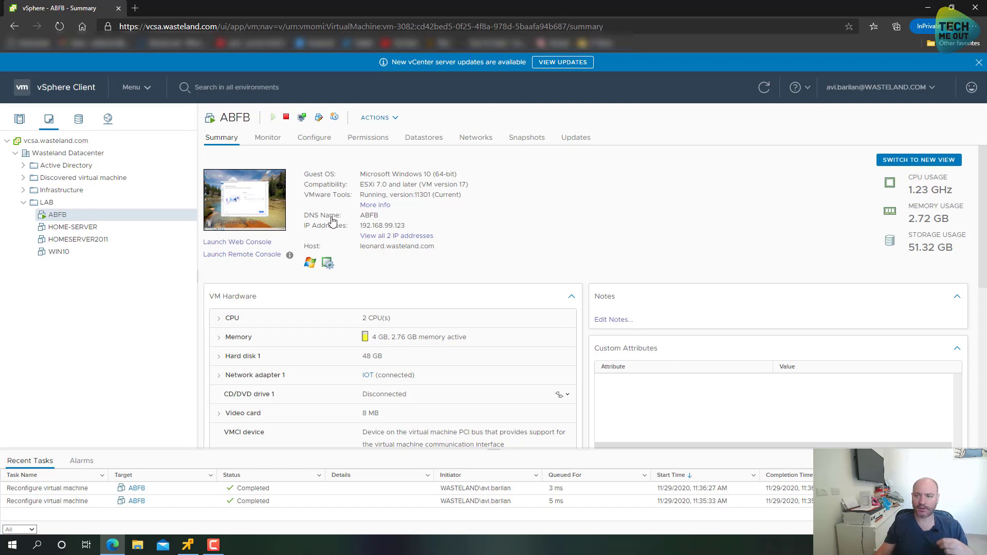
- In the vSphere Client, dismiss the vCenter updates notice and remove Hard disk 1 from the ABFB virtual machine, deleting its files from the datastore
{"action": "left_click", "coordinate": [764, 88]}
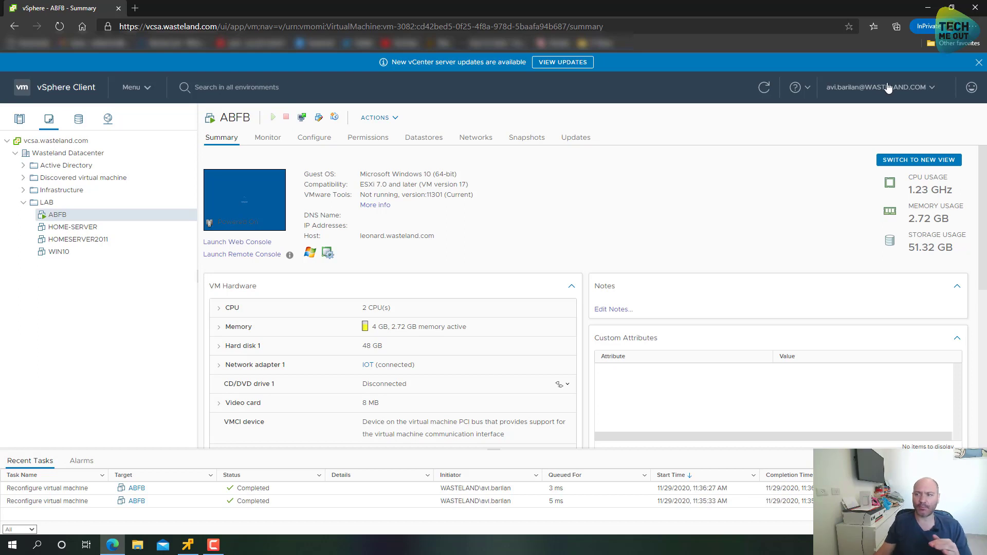
{"action": "left_click", "coordinate": [979, 62]}
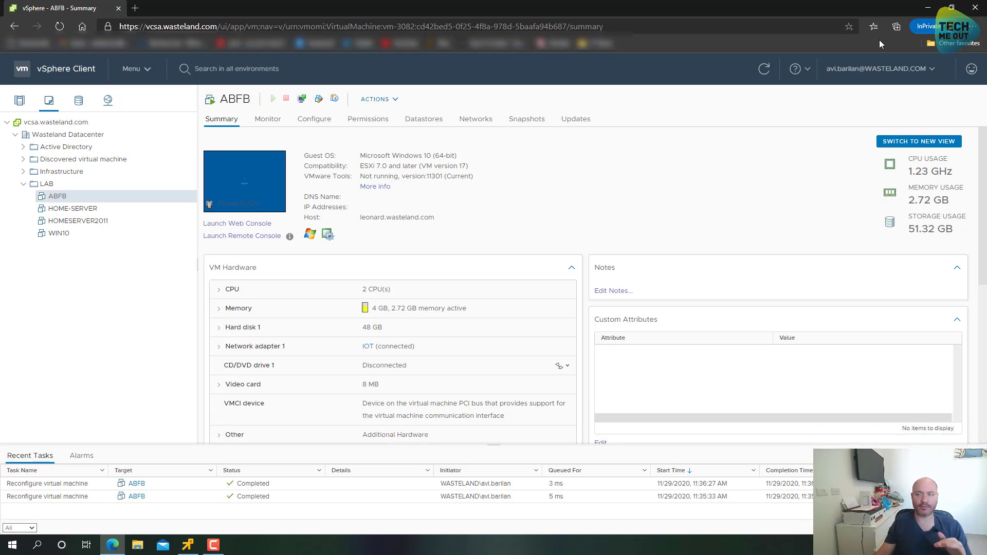
{"action": "right_click", "coordinate": [76, 197]}
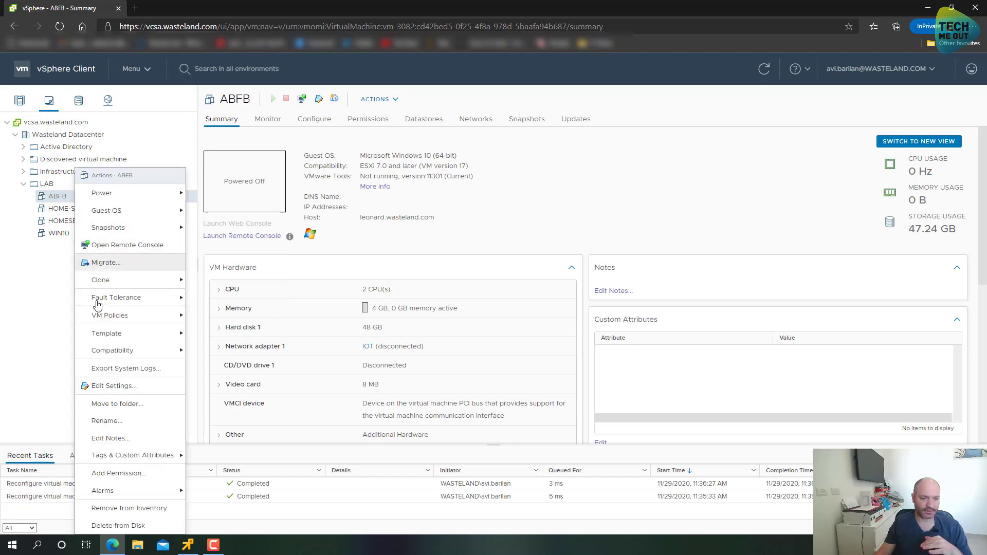
{"action": "left_click", "coordinate": [111, 391]}
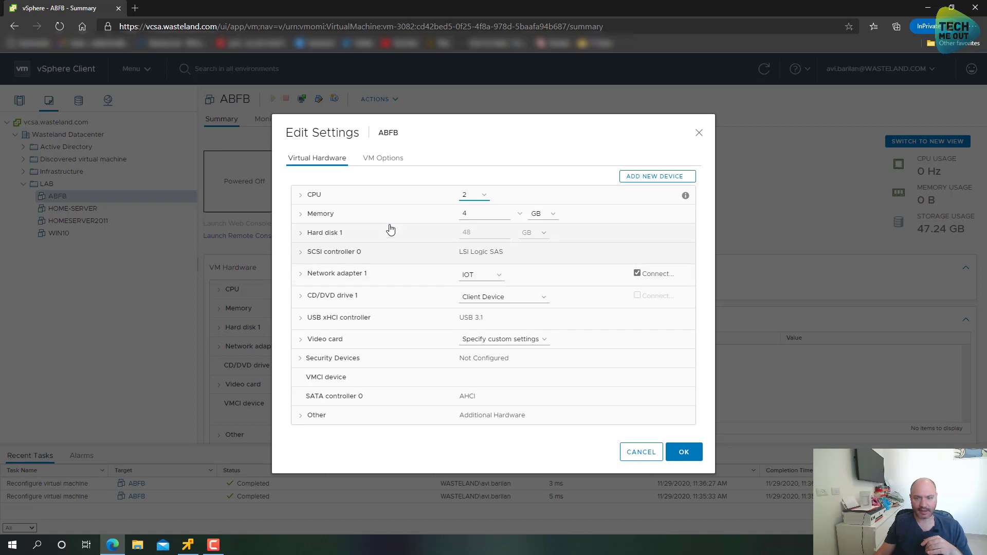
{"action": "left_click", "coordinate": [682, 233]}
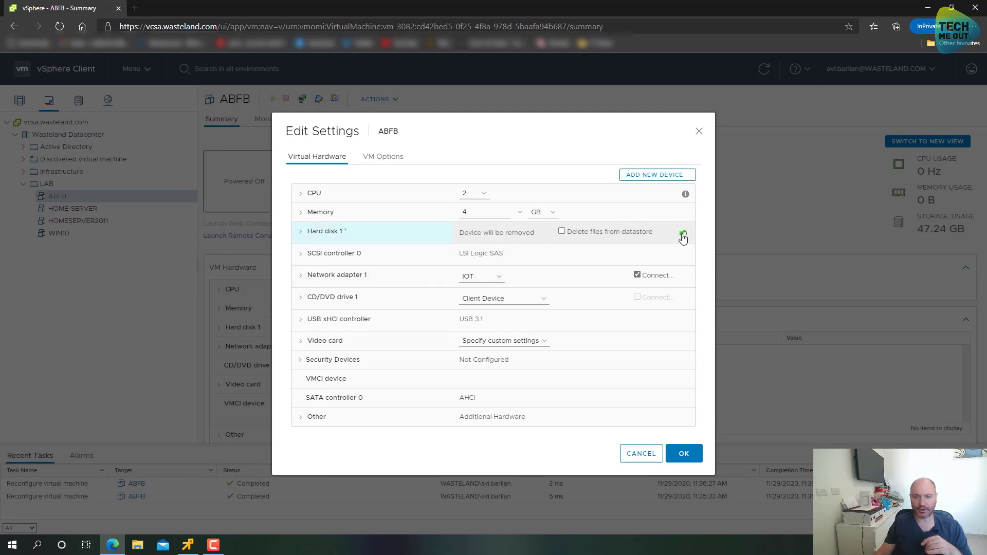
{"action": "left_click", "coordinate": [627, 233]}
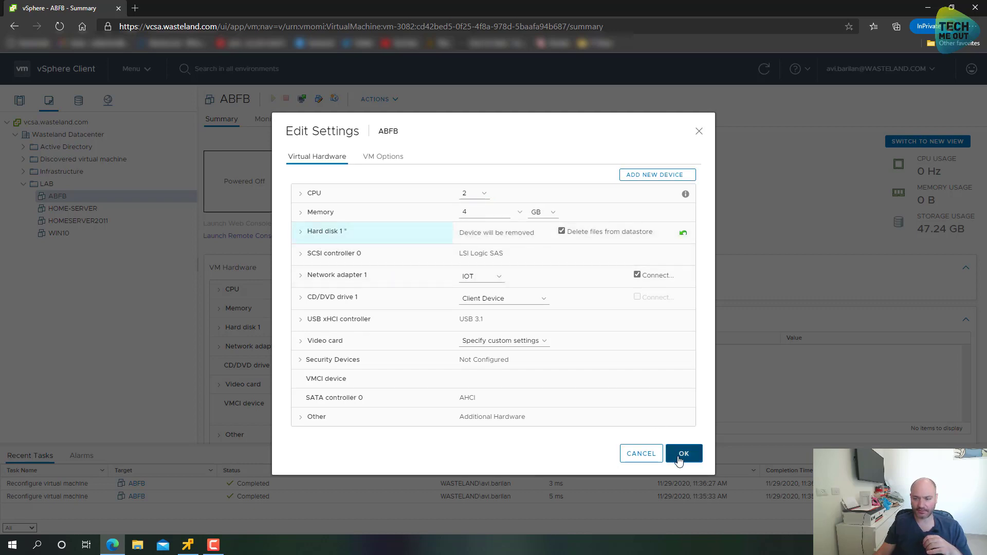
{"action": "left_click", "coordinate": [682, 454]}
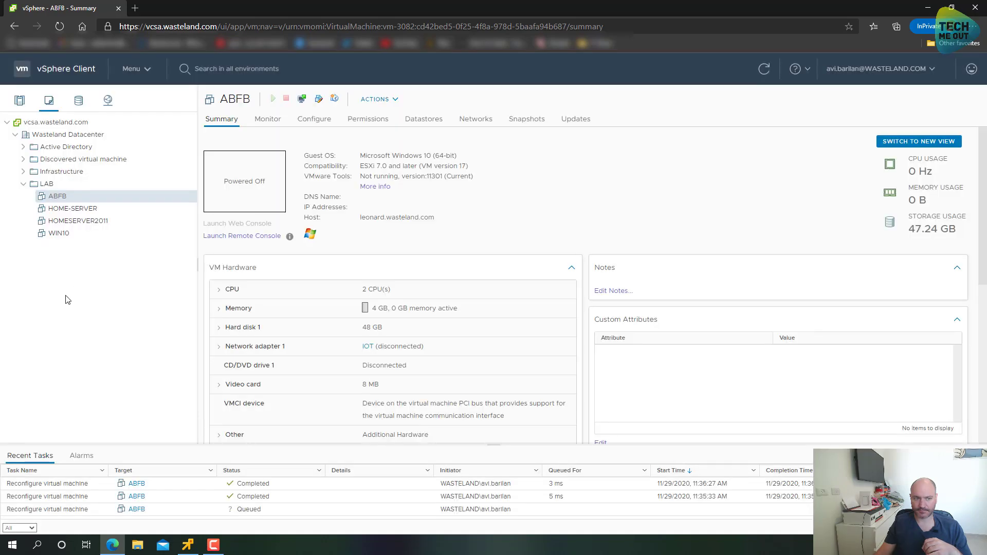
- Add a new 48 GB hard disk with Thin Provision disk provisioning in the ABFB virtual machine's settings
{"action": "right_click", "coordinate": [60, 200]}
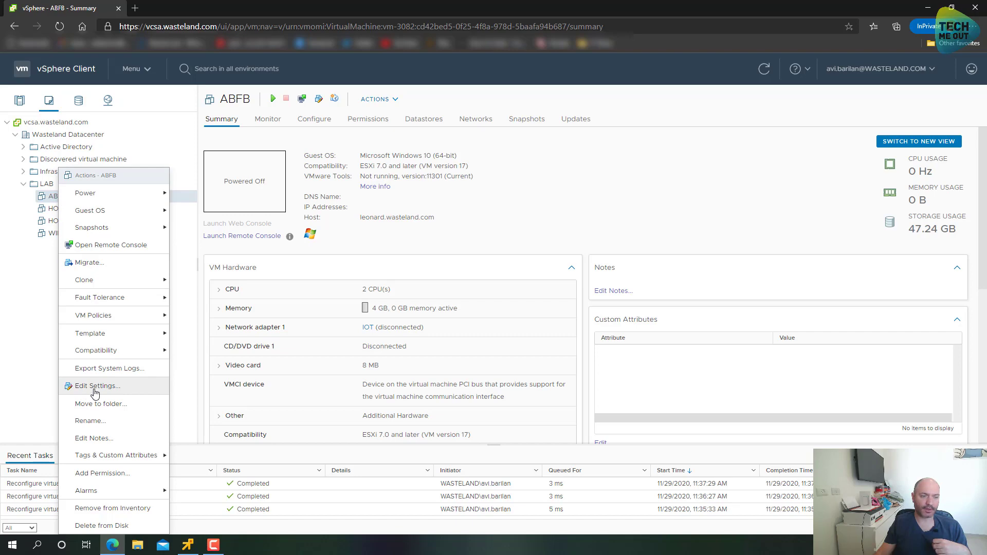
{"action": "left_click", "coordinate": [68, 387]}
{"action": "left_click", "coordinate": [659, 186]}
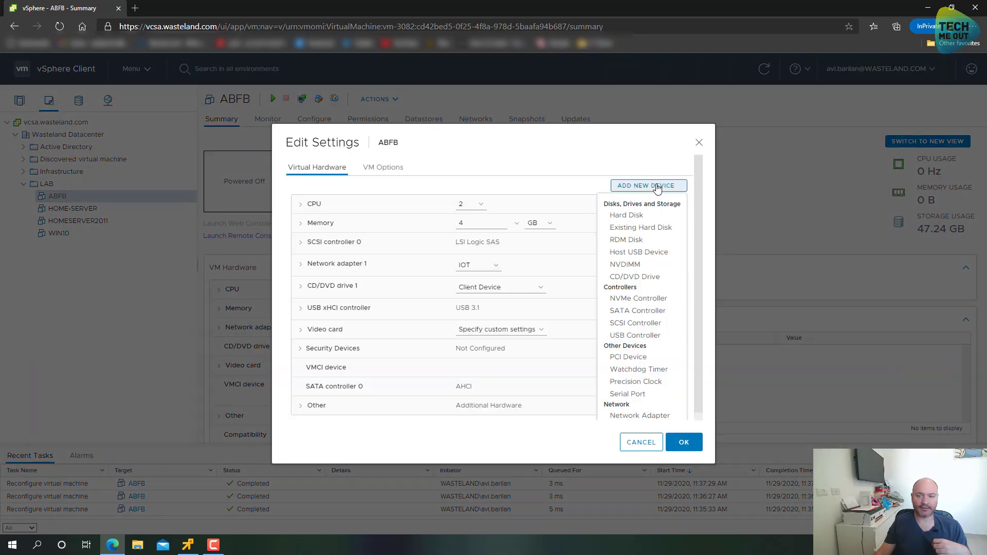
{"action": "left_click", "coordinate": [652, 218]}
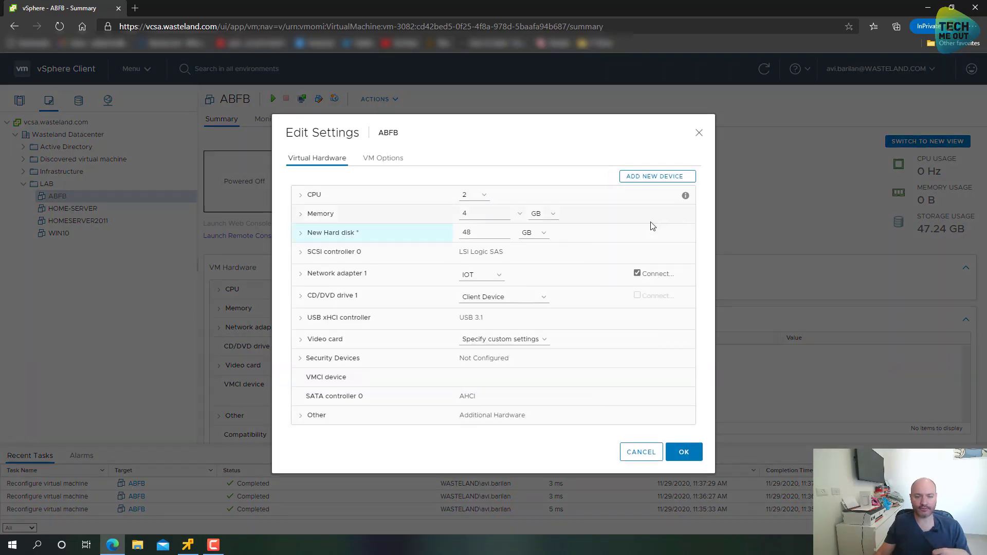
{"action": "left_click", "coordinate": [375, 234]}
{"action": "left_click", "coordinate": [475, 282]}
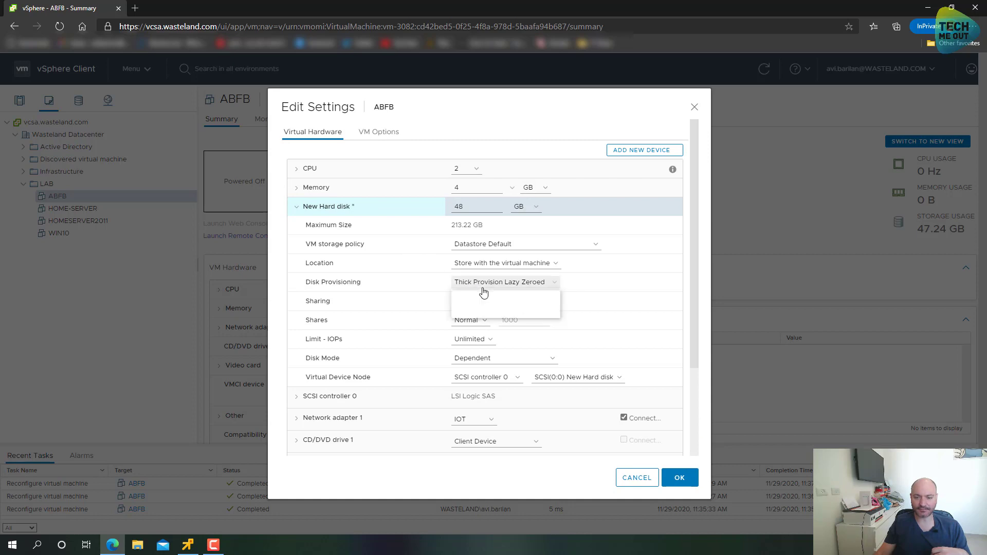
{"action": "left_click", "coordinate": [480, 315]}
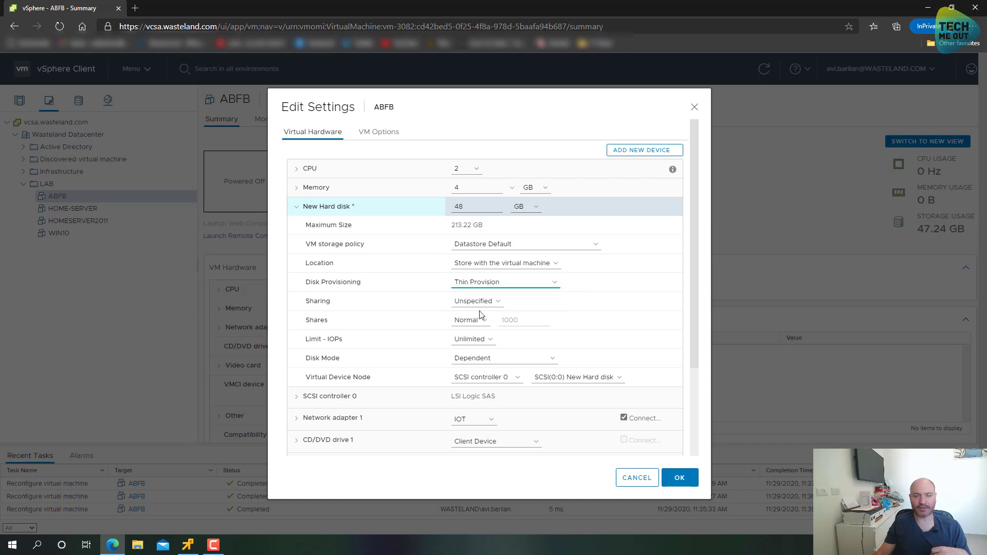
{"action": "left_click", "coordinate": [388, 214]}
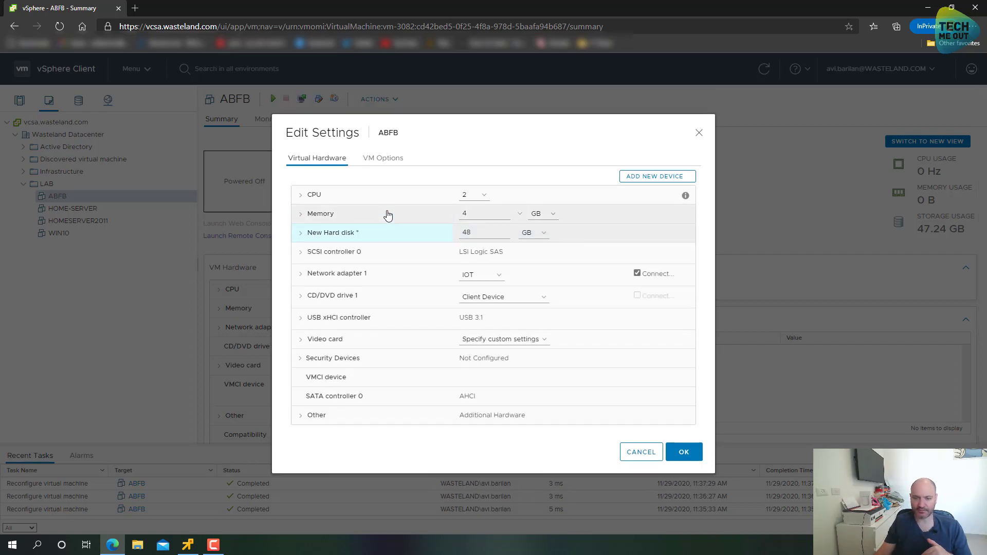
- Attach Synology Restore Media.iso from the DS918-NFS datastore's ISO Central/Misc folder to CD/DVD drive 1, enable its connection and save the settings
{"action": "left_click", "coordinate": [486, 298]}
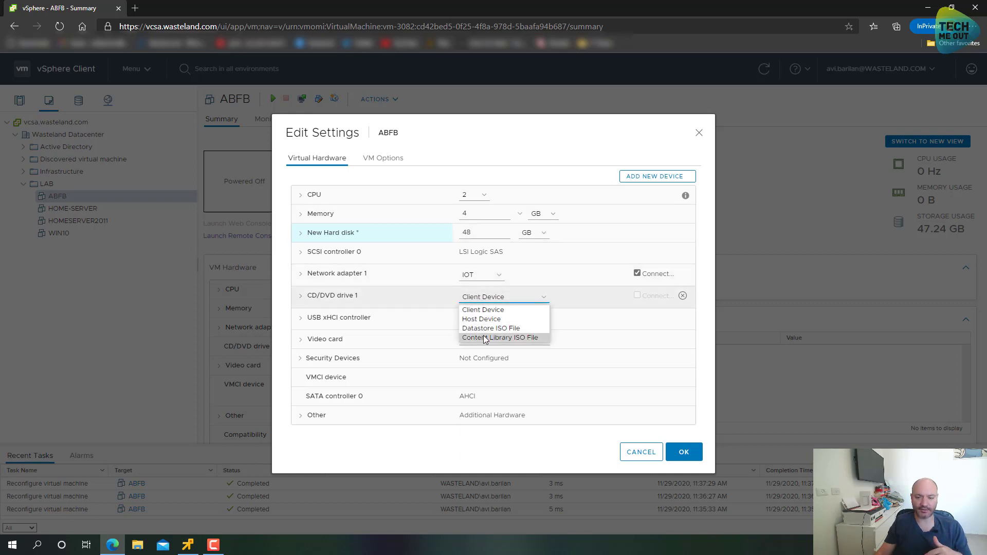
{"action": "left_click", "coordinate": [486, 328]}
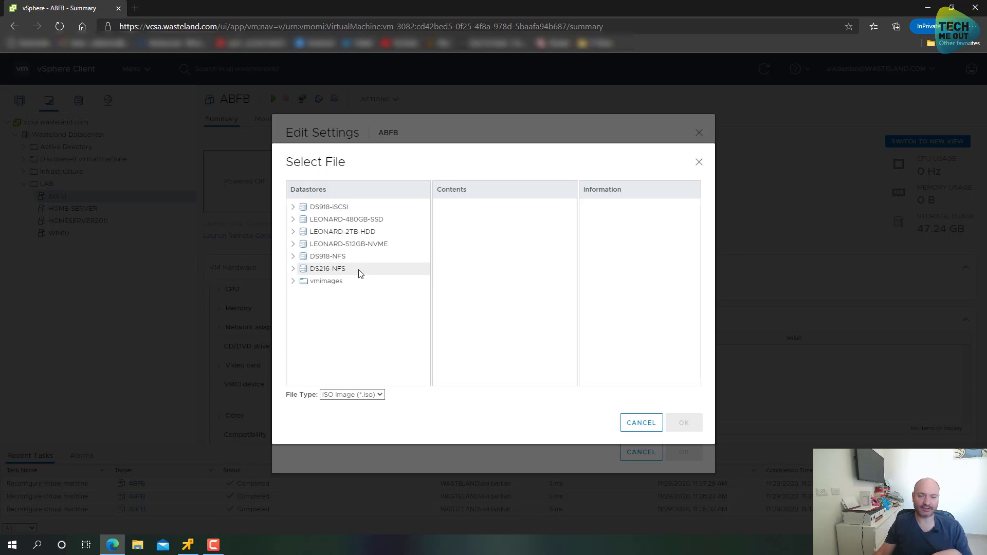
{"action": "left_click", "coordinate": [354, 257]}
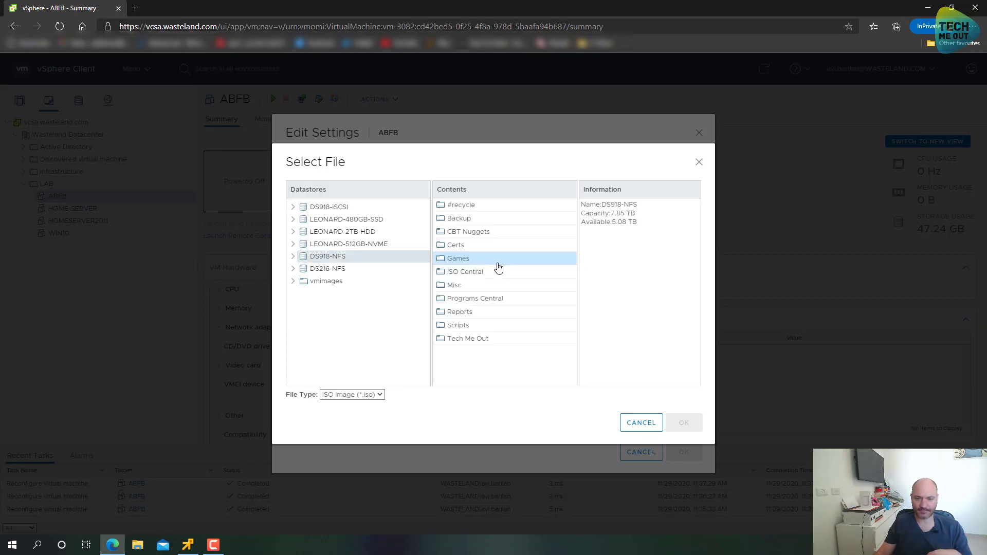
{"action": "left_click", "coordinate": [490, 274]}
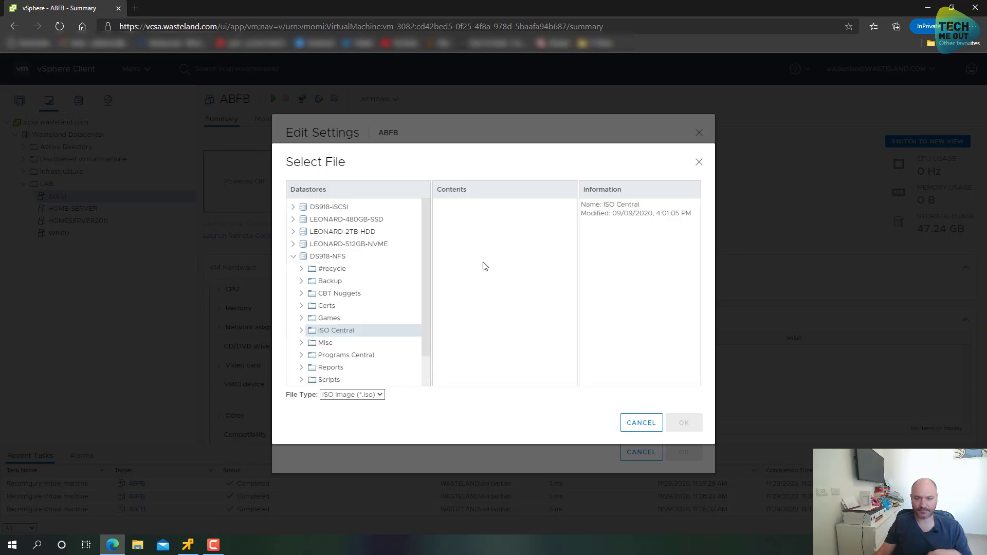
{"action": "left_click", "coordinate": [463, 223]}
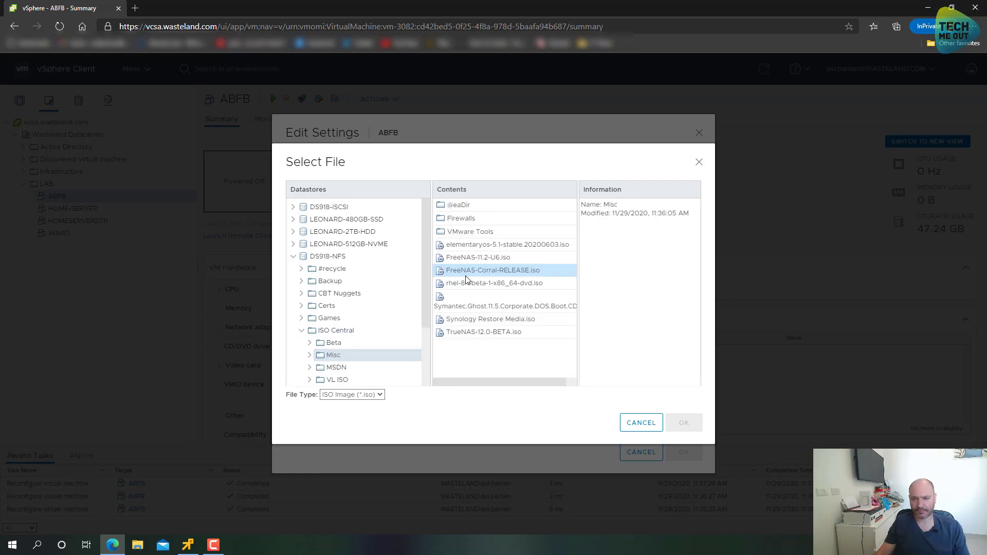
{"action": "left_click", "coordinate": [487, 319]}
{"action": "left_click", "coordinate": [680, 424]}
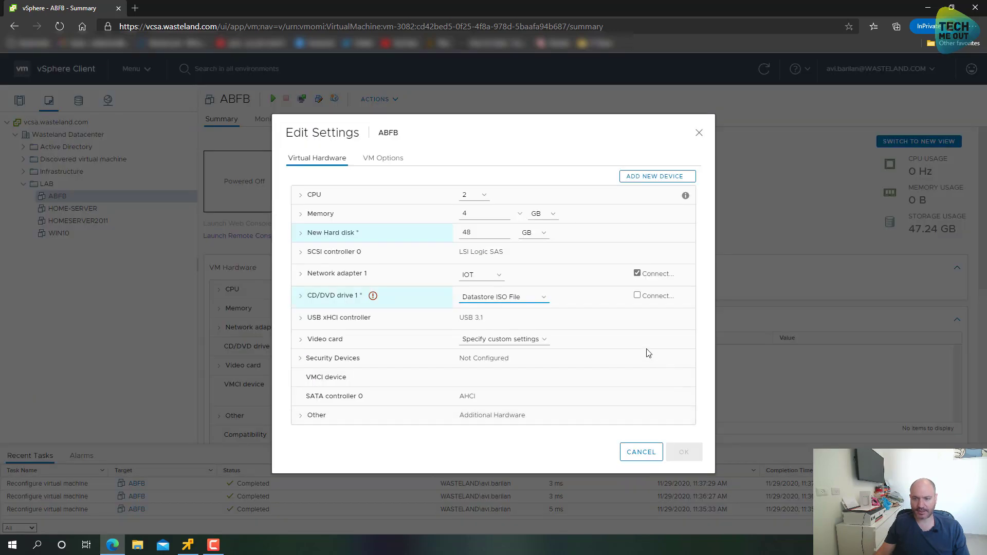
{"action": "left_click", "coordinate": [638, 296]}
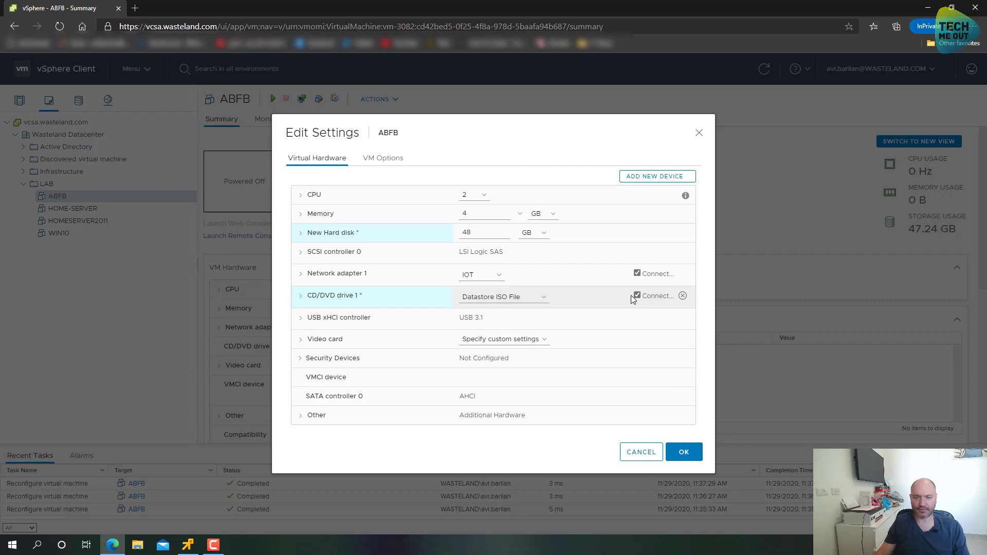
{"action": "left_click", "coordinate": [684, 452]}
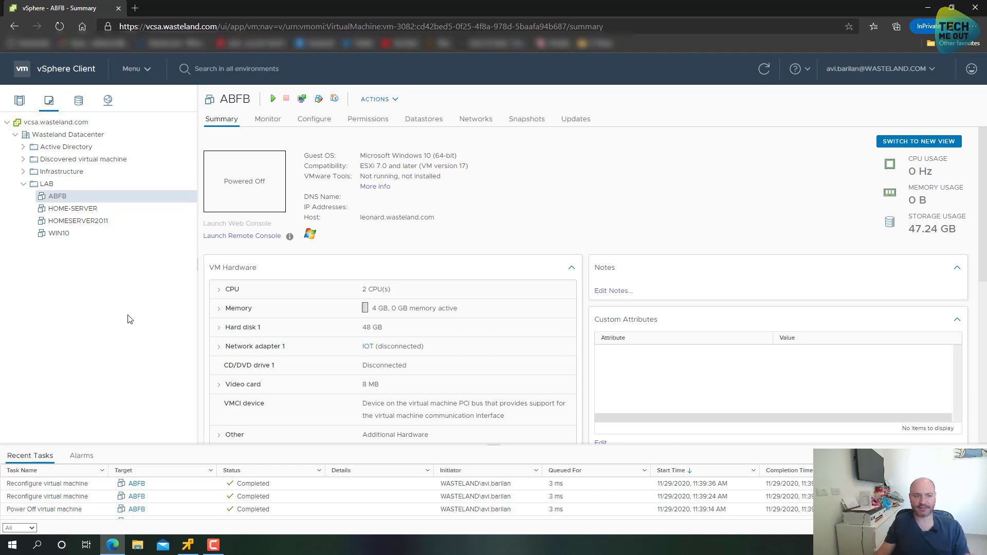
- Power on the ABFB virtual machine, open its web console and boot it from the recovery CD
{"action": "right_click", "coordinate": [80, 196]}
{"action": "mouse_move", "coordinate": [122, 194]}
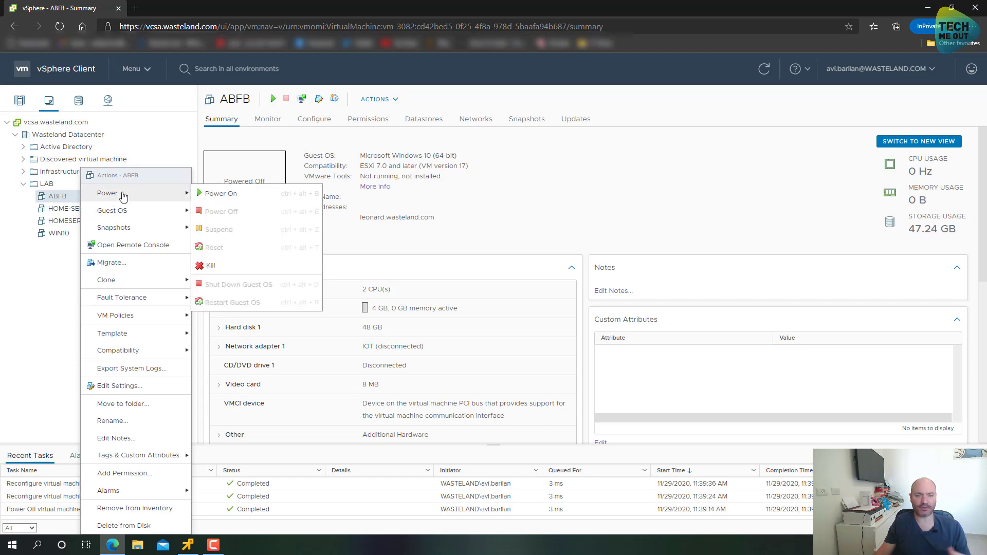
{"action": "left_click", "coordinate": [220, 195]}
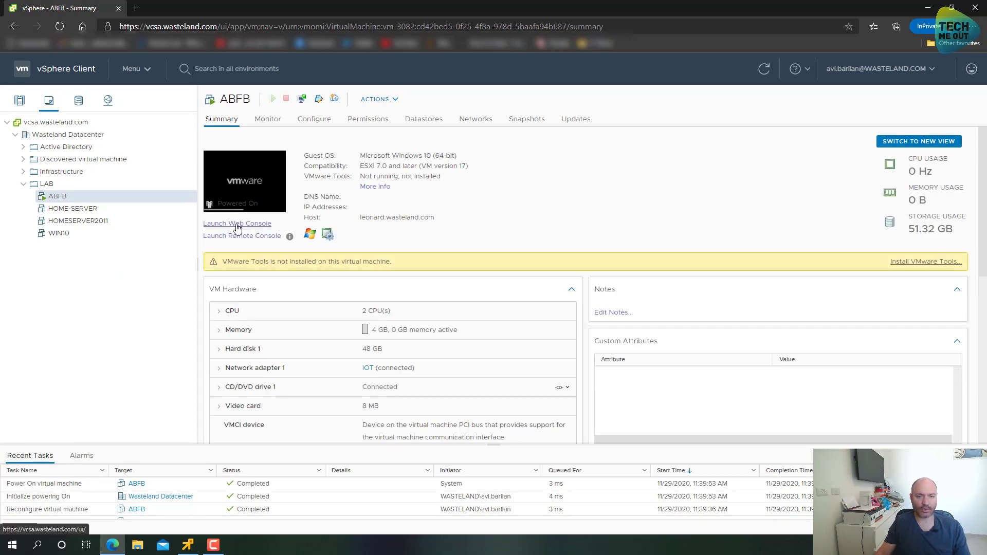
{"action": "left_click", "coordinate": [237, 224]}
{"action": "left_click", "coordinate": [384, 221]}
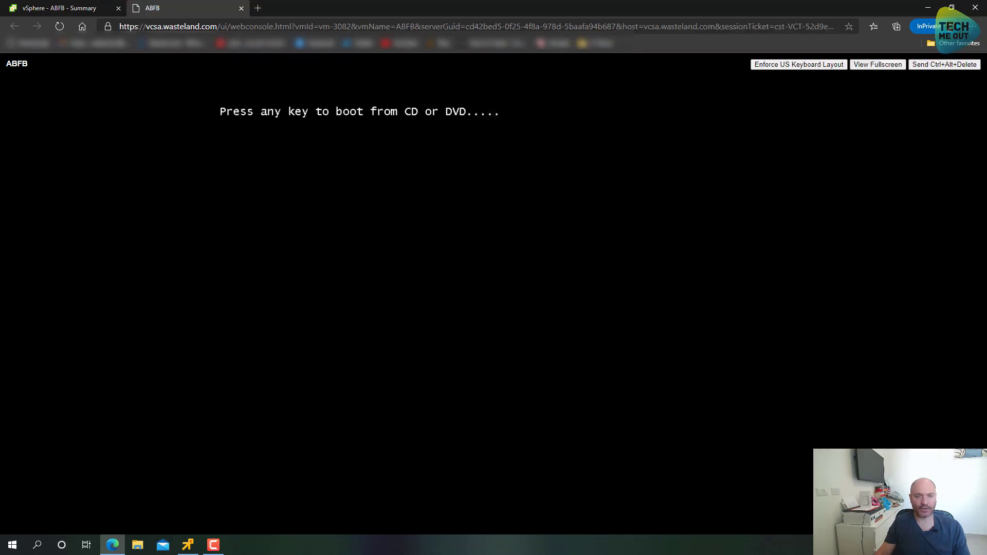
{"action": "key", "text": "Return"}
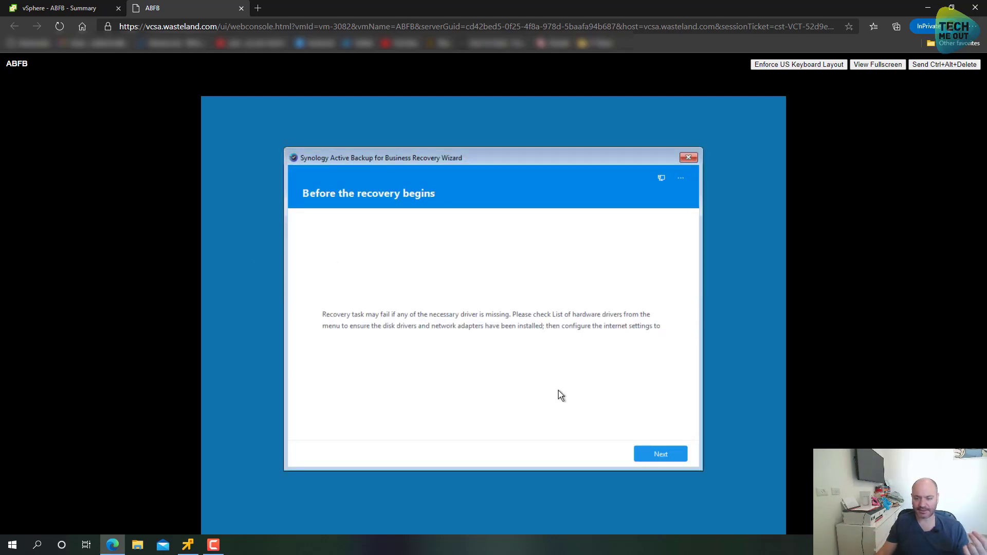
- Connect the Recovery Wizard to the NAS at 192.168.99.5 as synadmin with the account password, proceeding despite the untrusted SSL certificate
{"action": "left_click", "coordinate": [661, 455]}
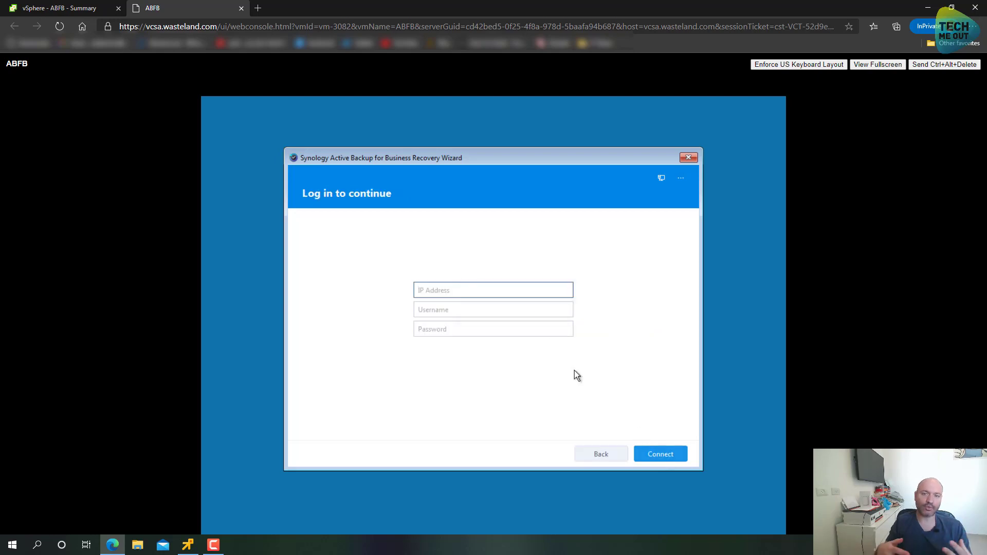
{"action": "type", "text": "192.1"}
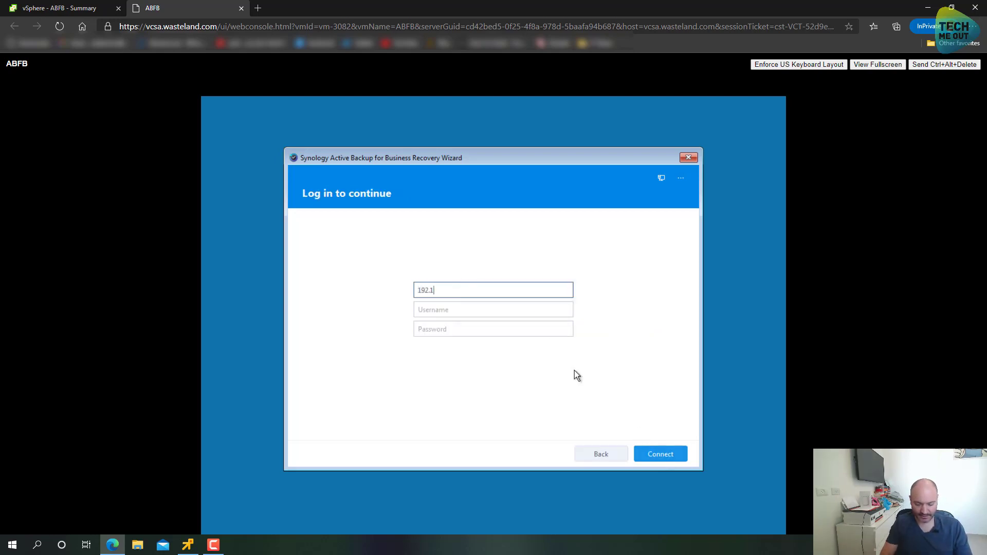
{"action": "type", "text": "68.99.5"}
{"action": "key", "text": "Tab"}
{"action": "type", "text": "synadmin"}
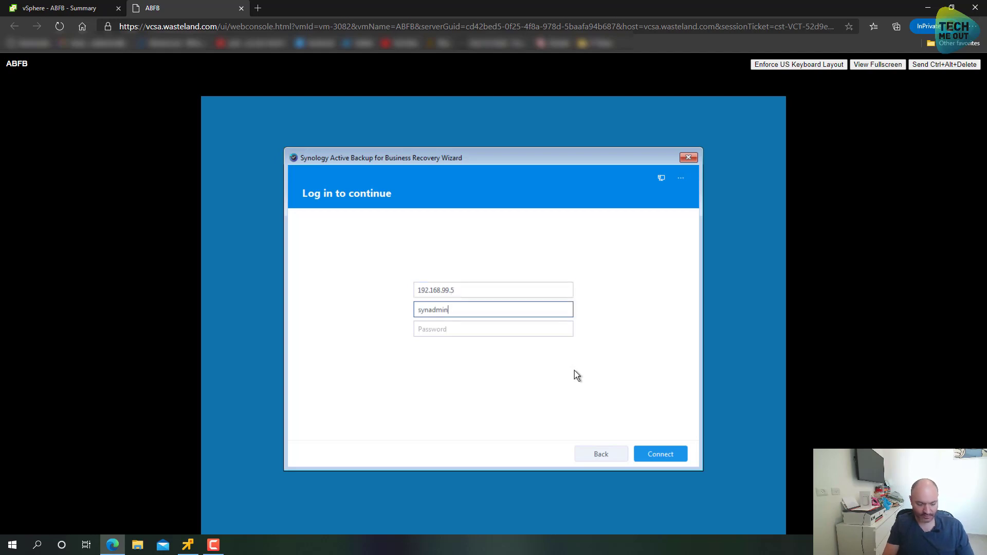
{"action": "key", "text": "Tab"}
{"action": "type", "text": "********"}
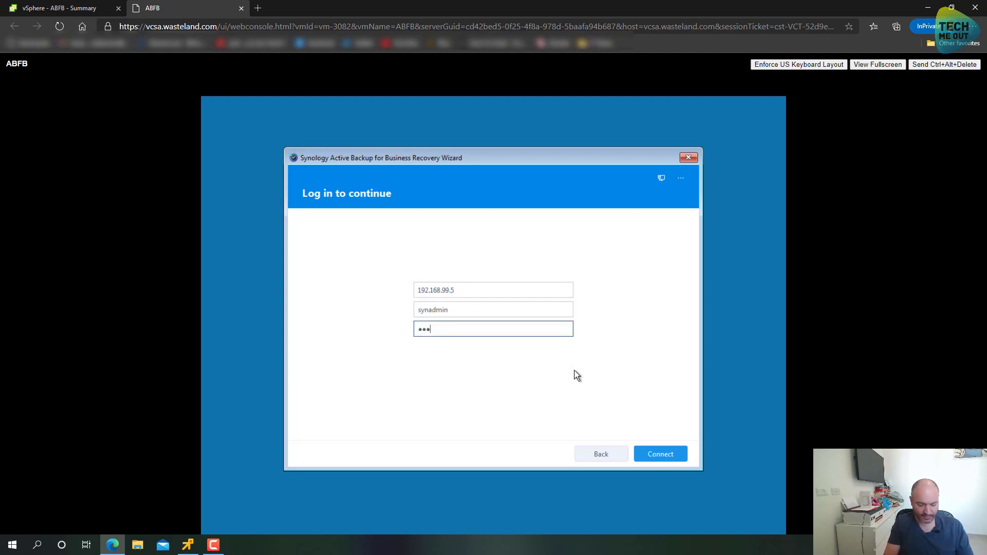
{"action": "type", "text": "***"}
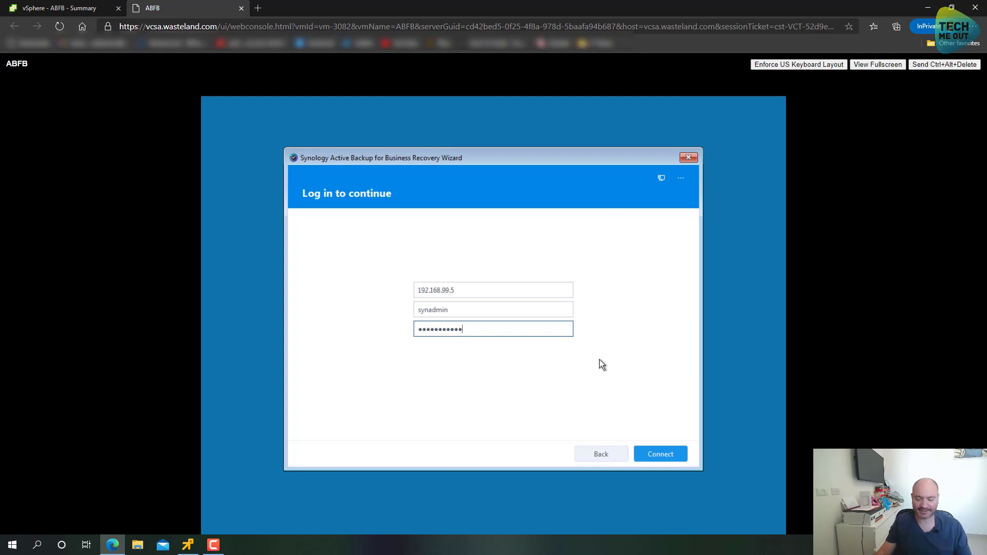
{"action": "left_click", "coordinate": [660, 454]}
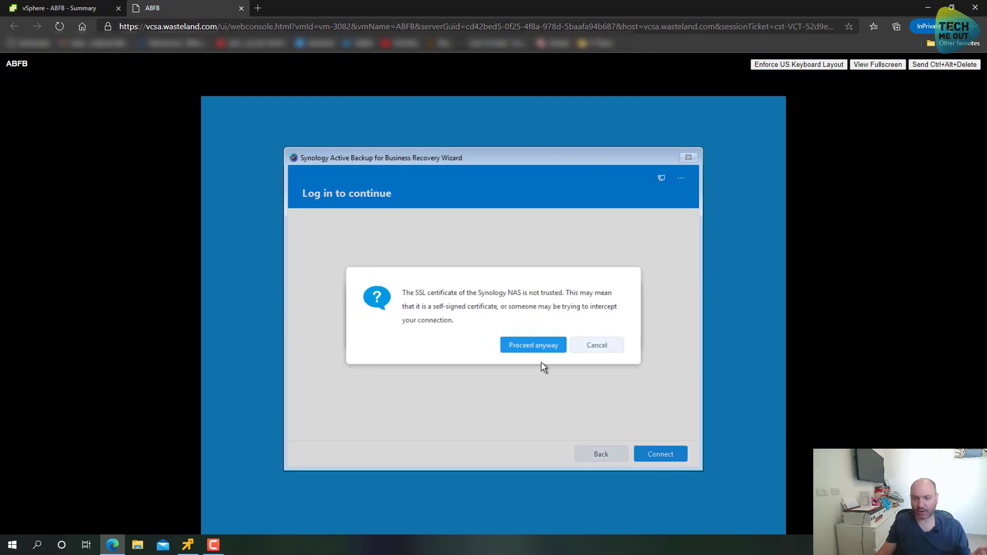
{"action": "left_click", "coordinate": [535, 344]}
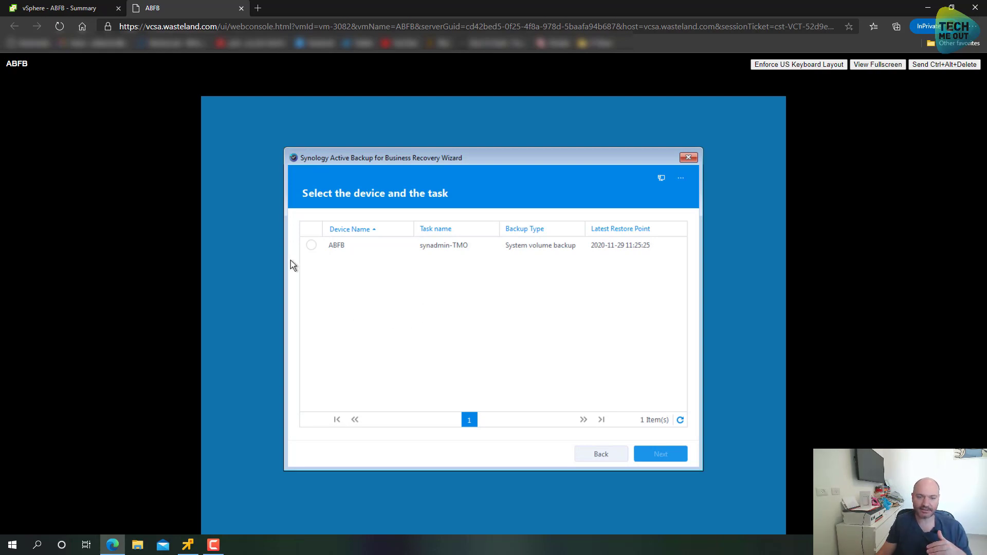
{"action": "left_click", "coordinate": [312, 245]}
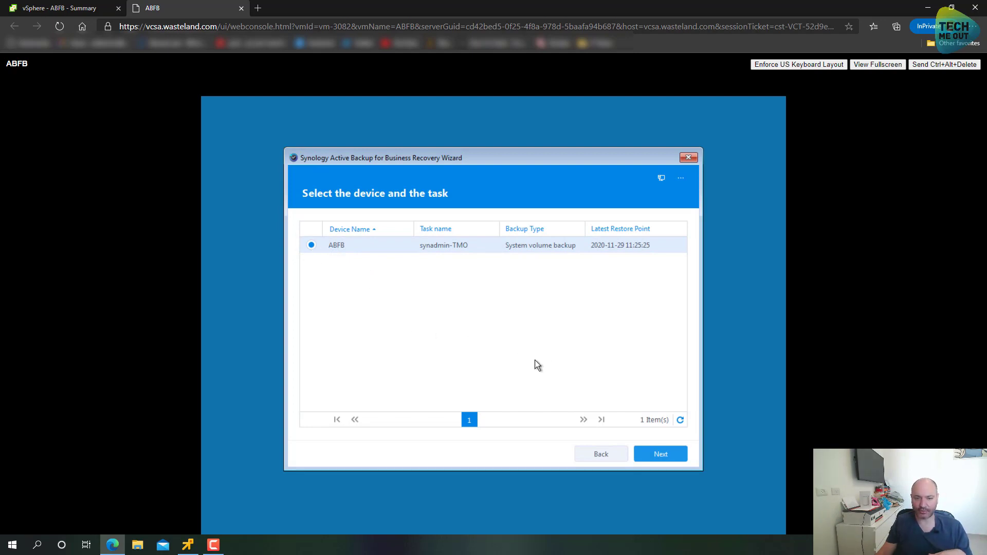
{"action": "left_click", "coordinate": [668, 459]}
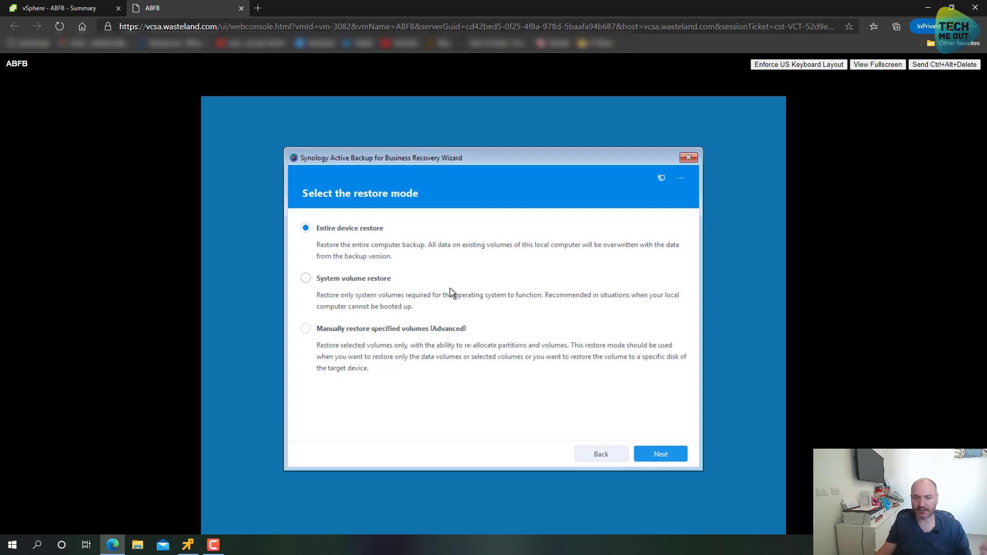
{"action": "left_click", "coordinate": [661, 455]}
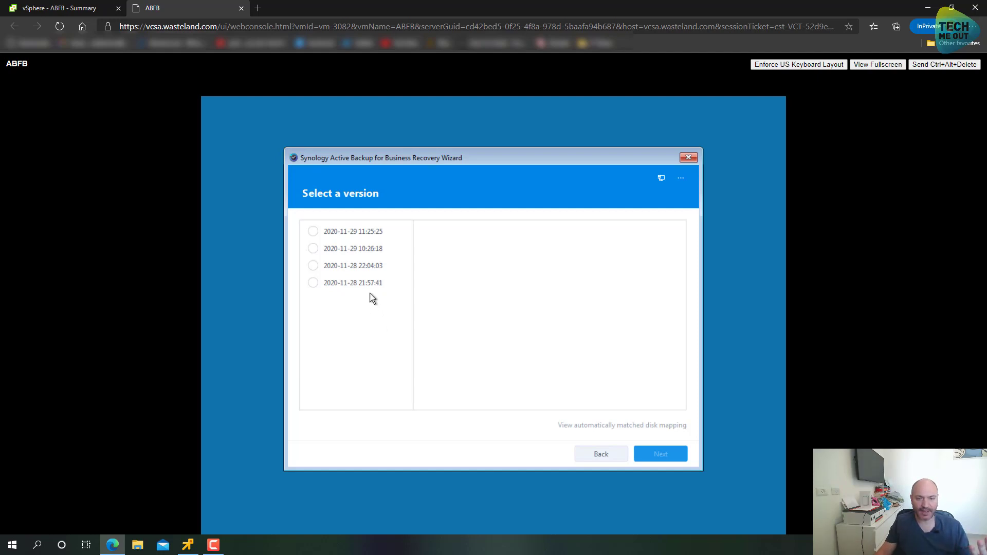
{"action": "left_click", "coordinate": [379, 233]}
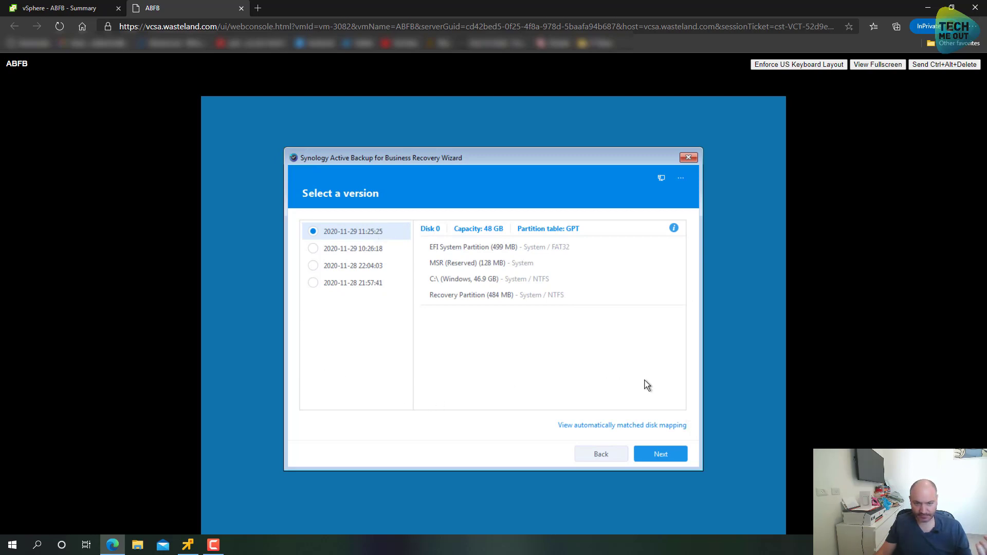
{"action": "left_click", "coordinate": [670, 457]}
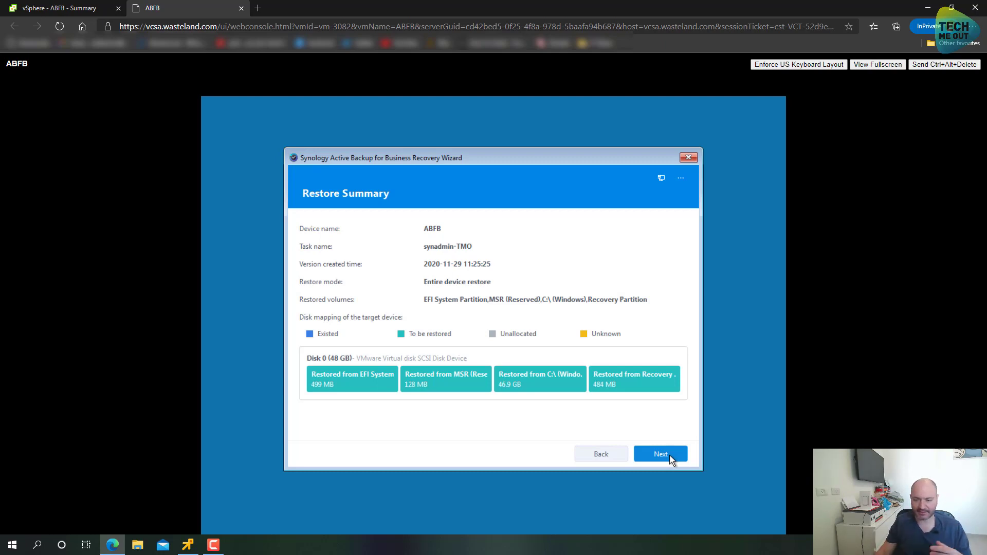
- Accept the restore summary, confirm the irreversible restoration and finish the wizard once all partitions are recovered
{"action": "left_click", "coordinate": [661, 454]}
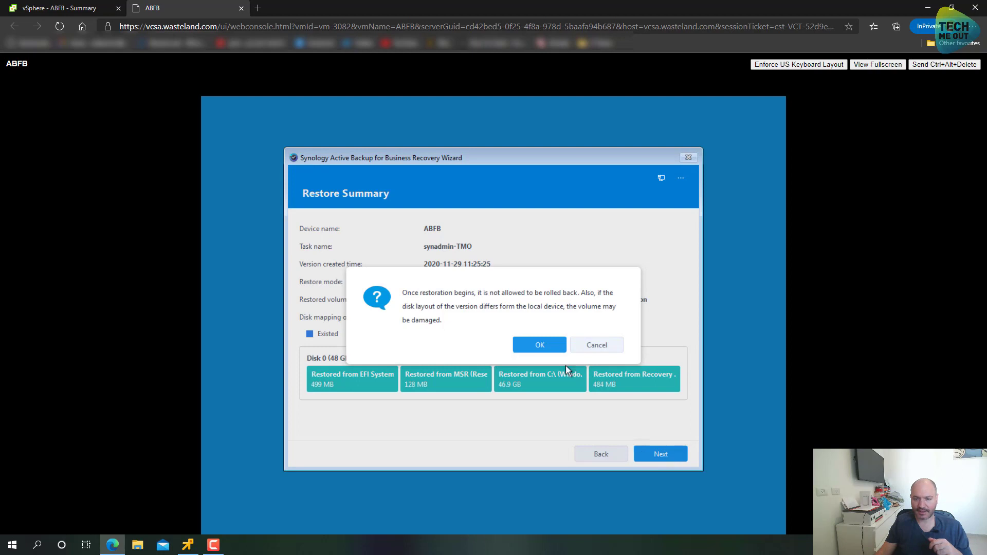
{"action": "left_click", "coordinate": [537, 354]}
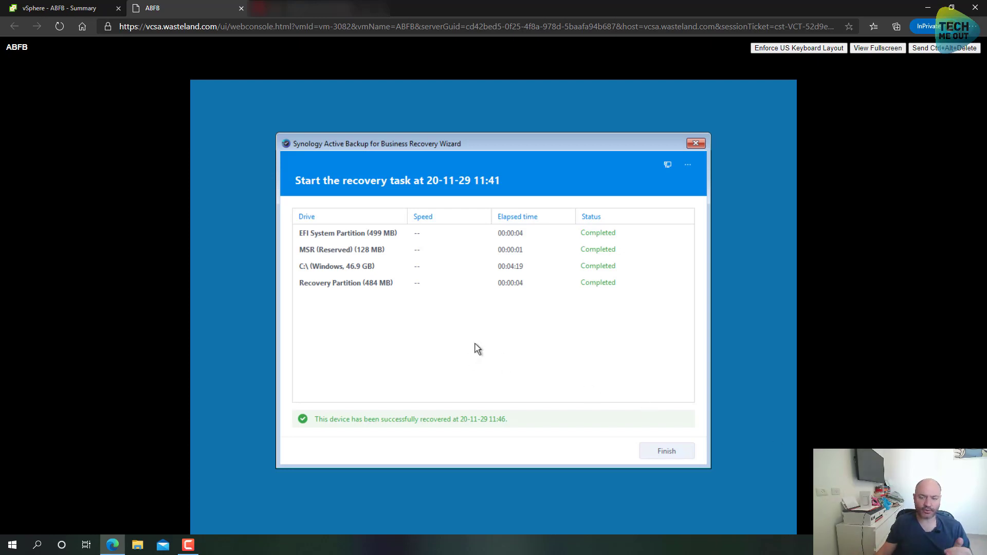
{"action": "left_click", "coordinate": [667, 456]}
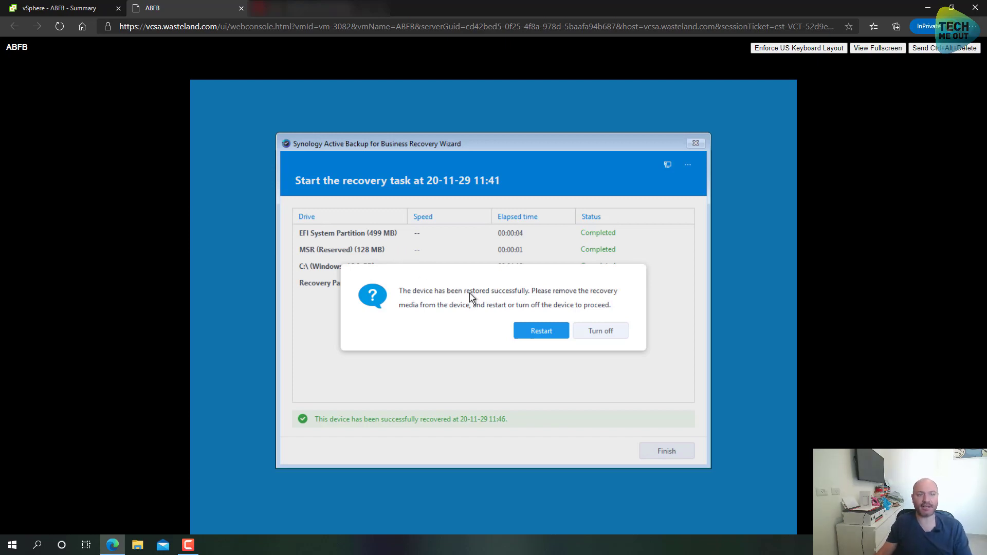
- In the vSphere Client, switch the ABFB virtual machine's CD/DVD drive 1 from the recovery ISO to Client Device and save the settings
{"action": "left_click", "coordinate": [68, 9]}
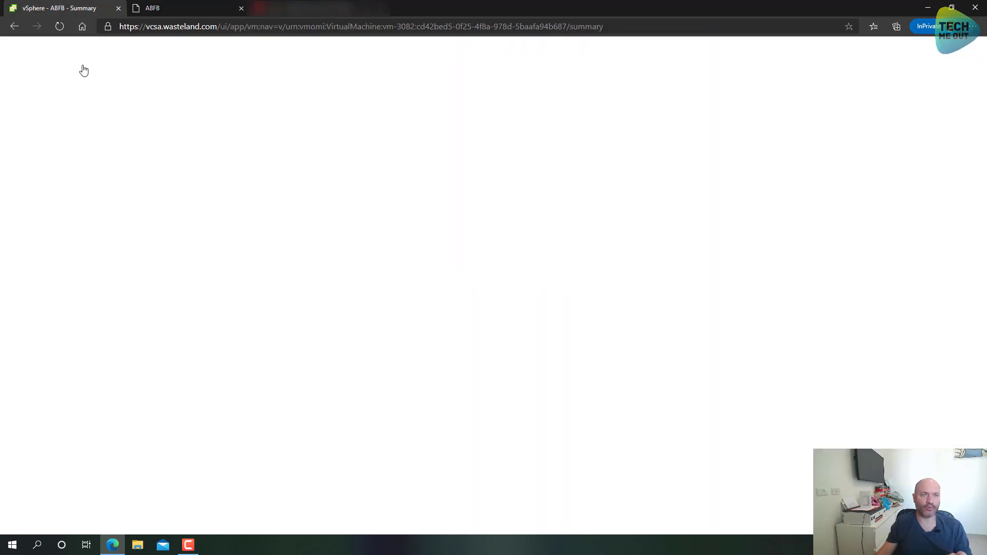
{"action": "right_click", "coordinate": [67, 180]}
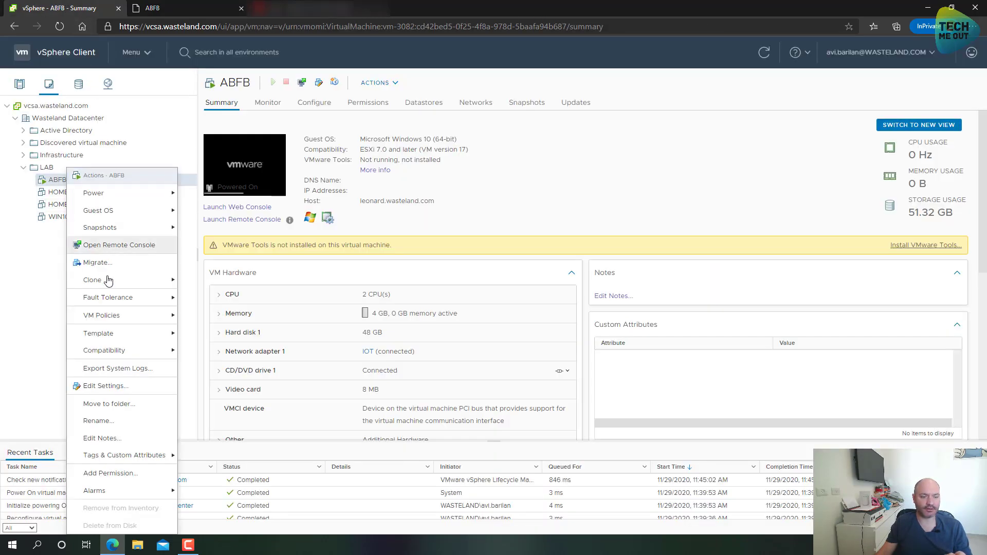
{"action": "left_click", "coordinate": [118, 386]}
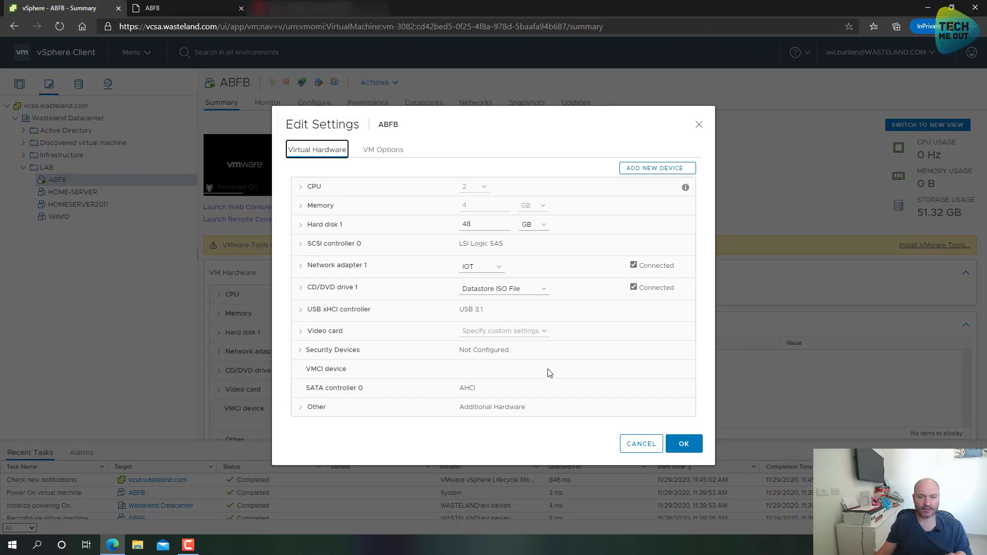
{"action": "left_click", "coordinate": [500, 290]}
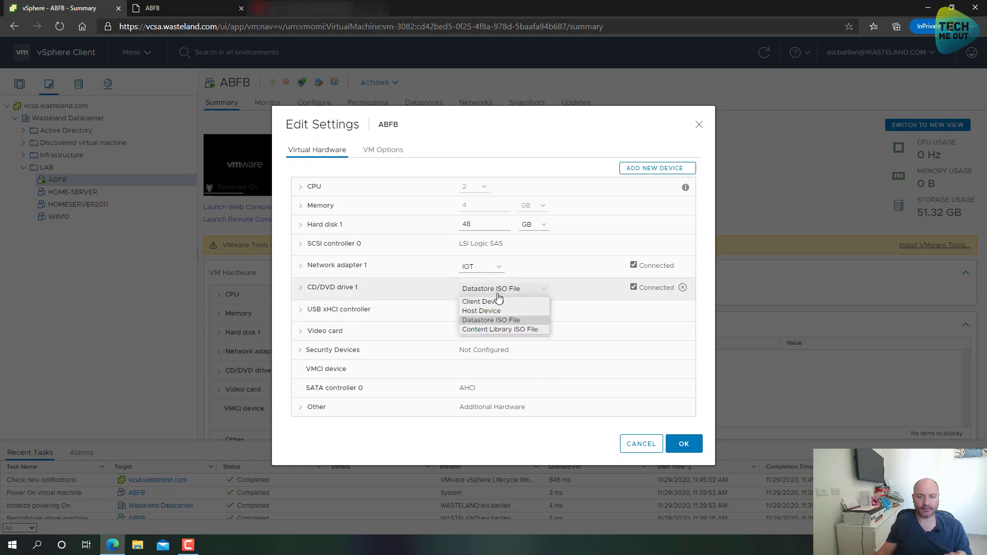
{"action": "left_click", "coordinate": [497, 302]}
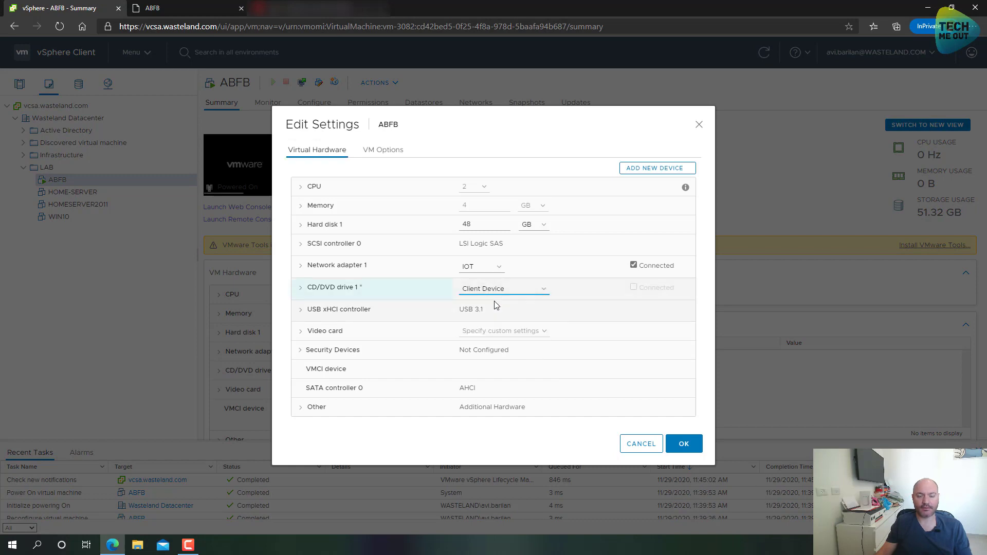
{"action": "left_click", "coordinate": [698, 445]}
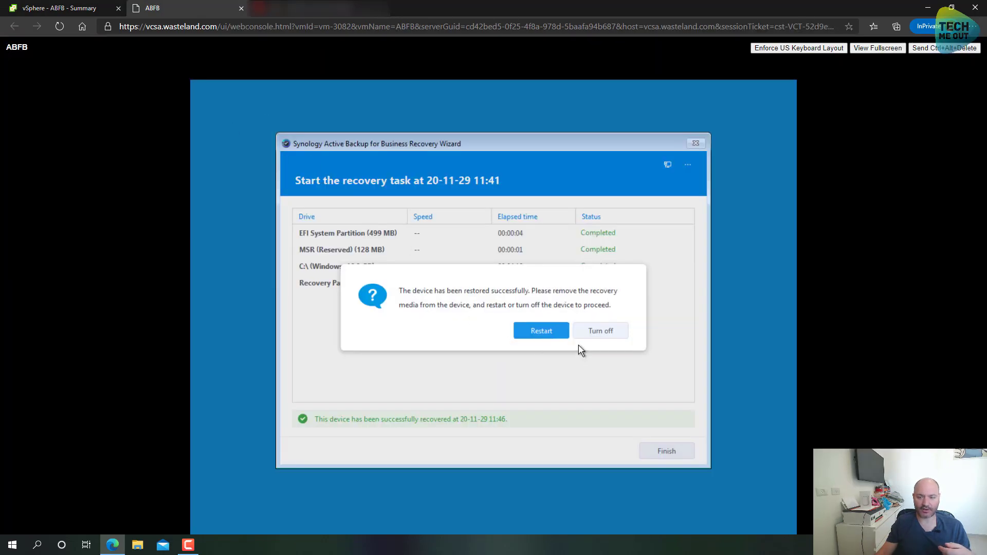
- Restart the restored device from the recovery prompt in the ABFB console and sign in to Windows with the account password
{"action": "left_click", "coordinate": [542, 334]}
{"action": "left_click", "coordinate": [541, 331]}
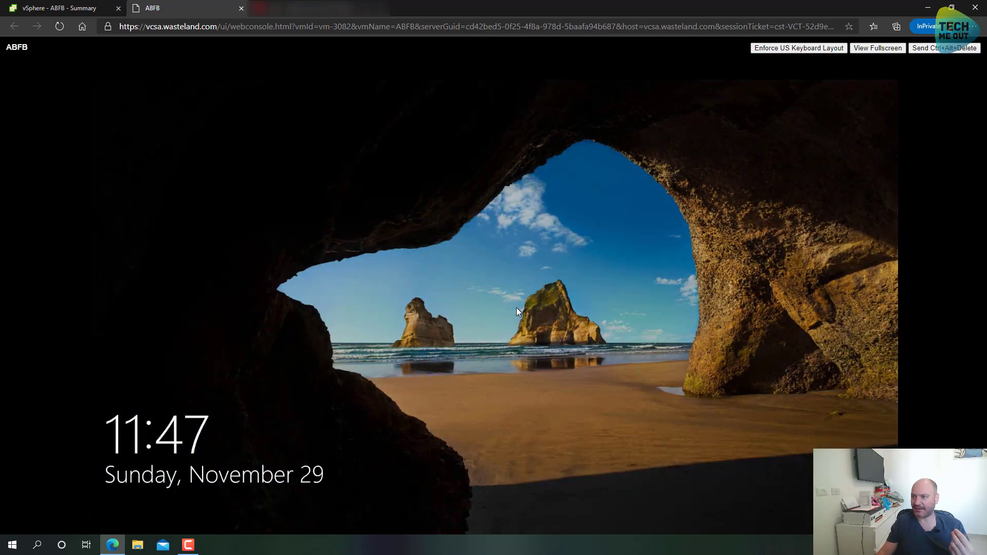
{"action": "left_click", "coordinate": [511, 303]}
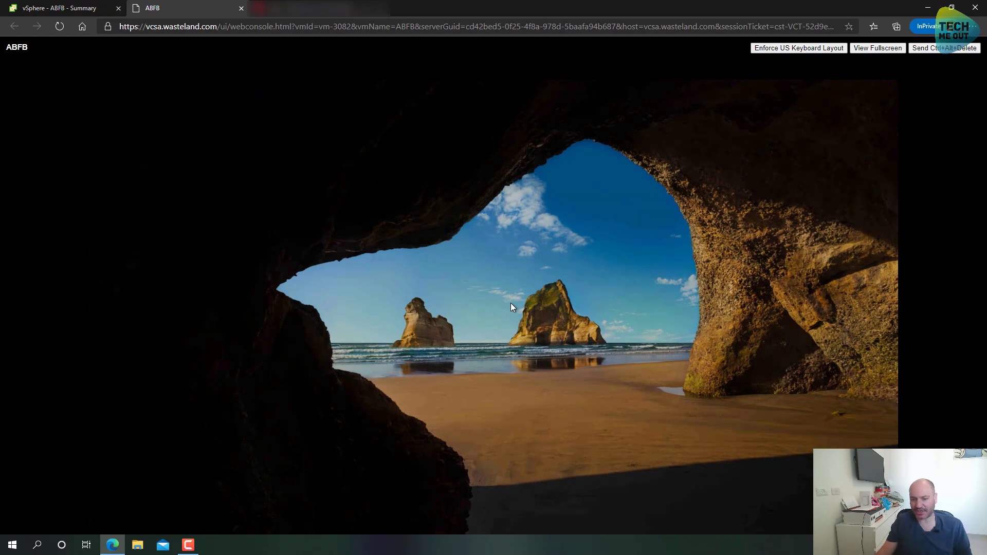
{"action": "type", "text": "•••••••"}
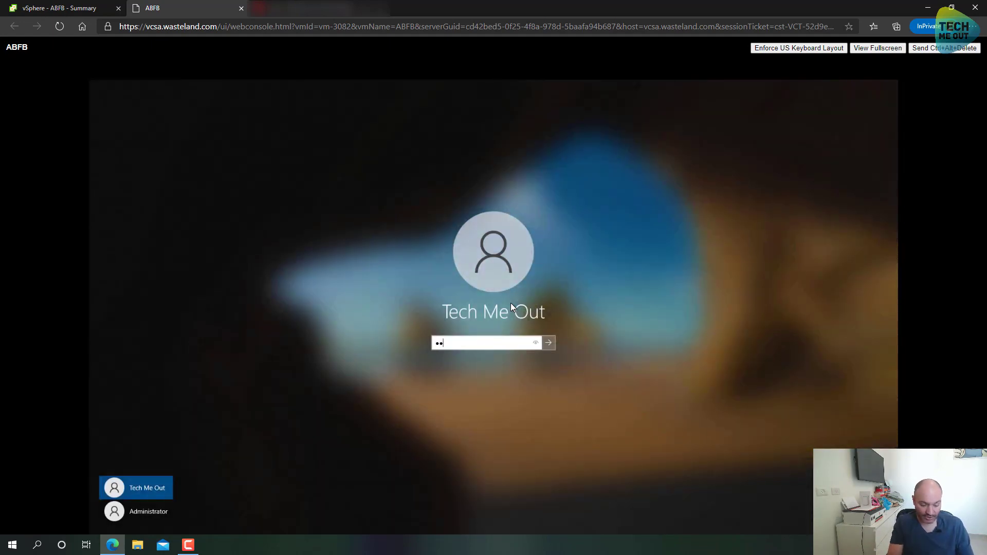
{"action": "key", "text": "Return"}
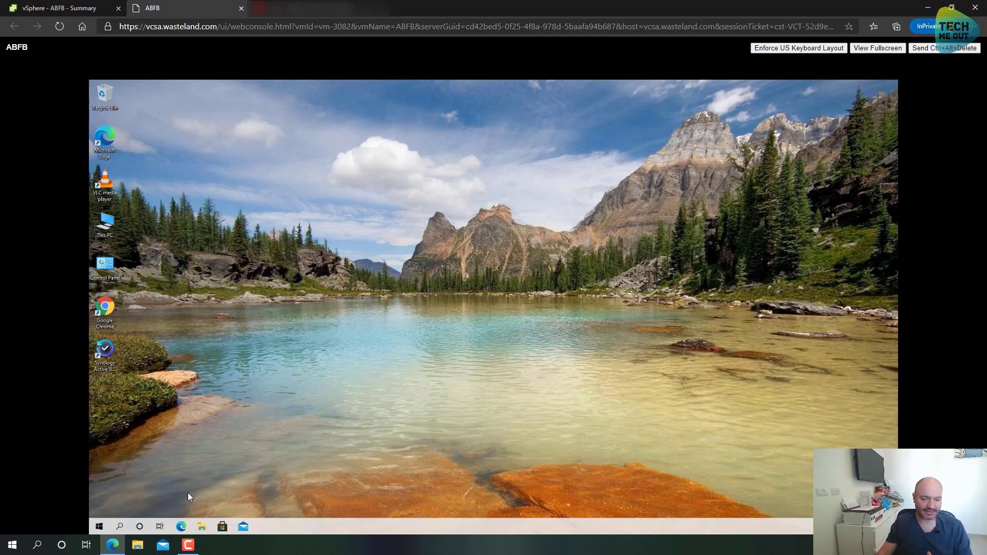
- Check the restored files in the Data folder on drive C: with File Explorer, closing the window when finished
{"action": "left_click", "coordinate": [202, 527]}
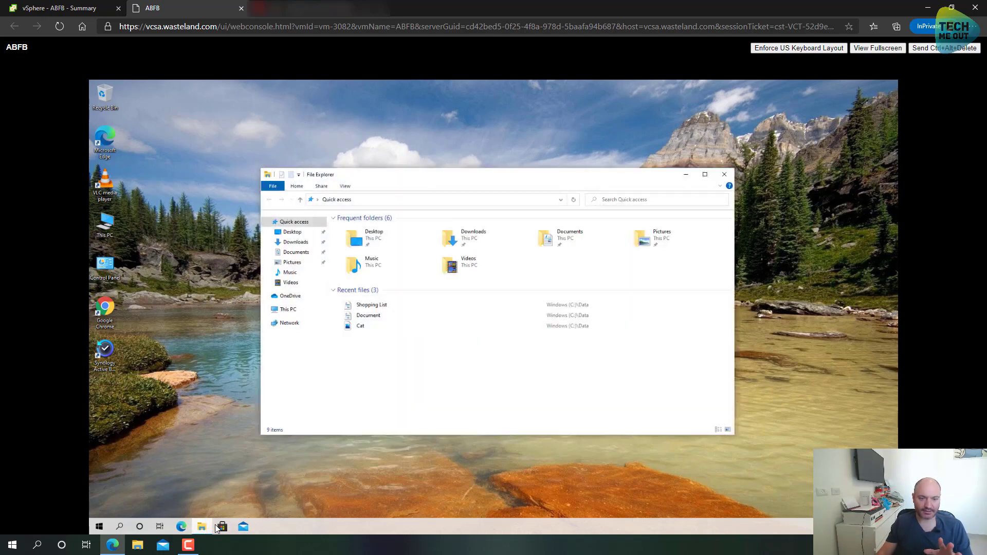
{"action": "left_click", "coordinate": [288, 311]}
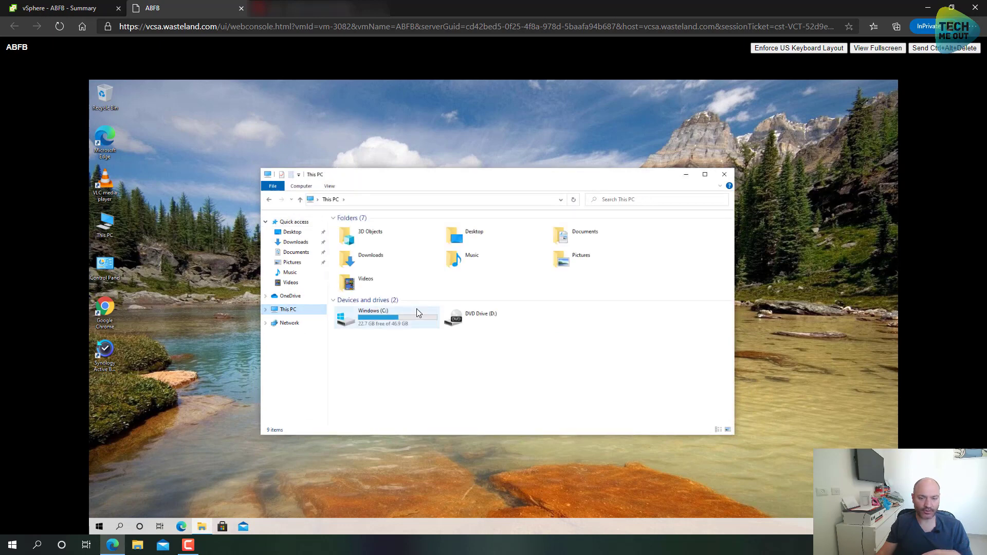
{"action": "double_click", "coordinate": [412, 313]}
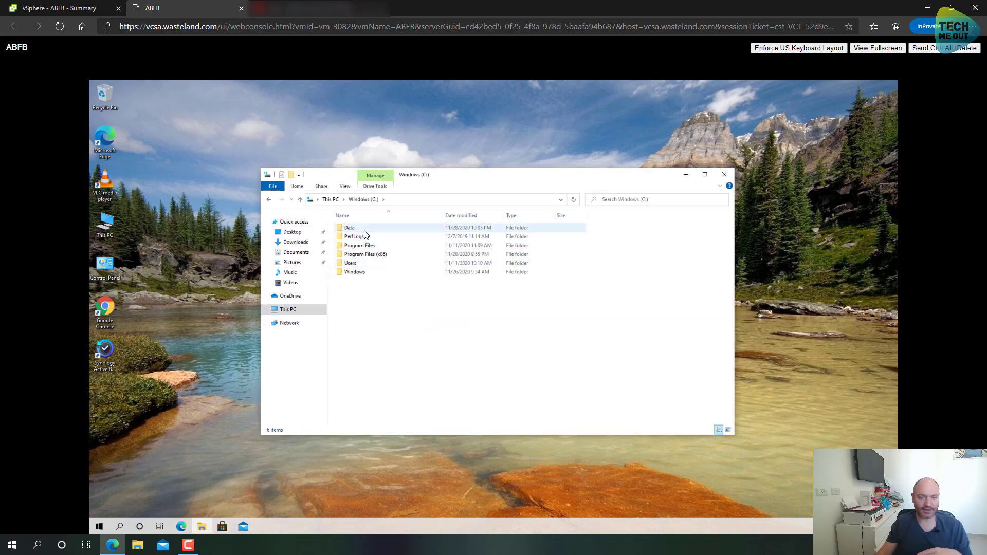
{"action": "double_click", "coordinate": [351, 228]}
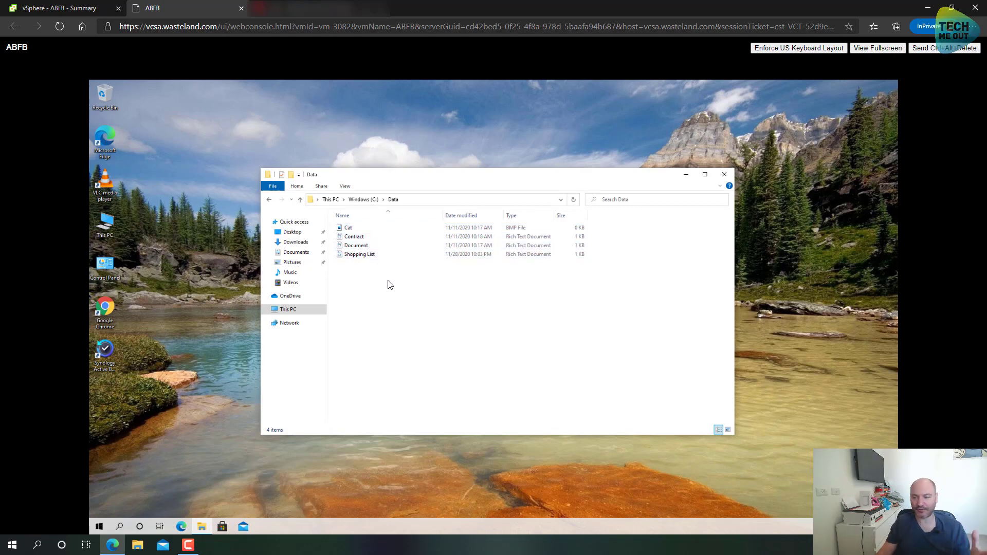
{"action": "left_click", "coordinate": [724, 174]}
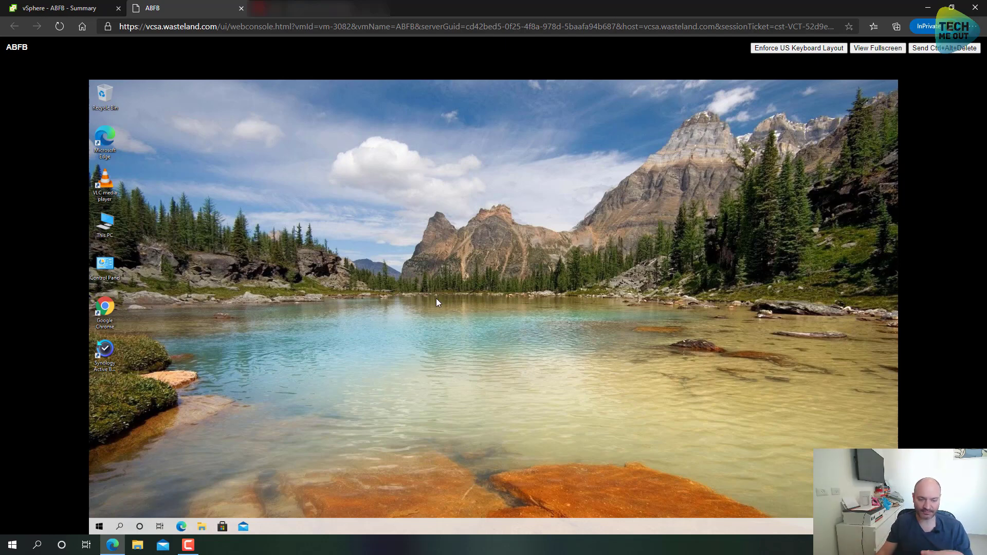
- Restart the restored Windows system from within the ABFB virtual machine
{"action": "left_click", "coordinate": [99, 527]}
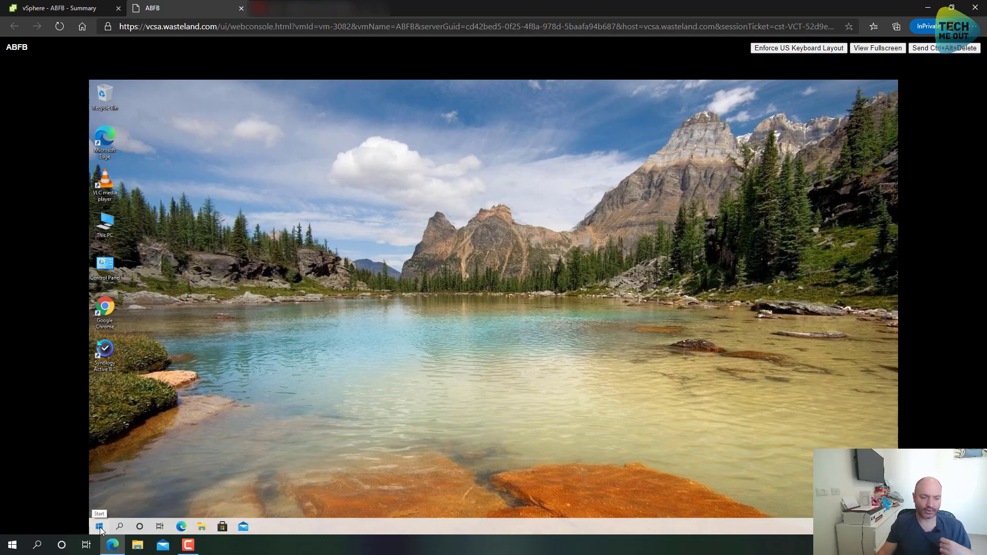
{"action": "left_click", "coordinate": [100, 508]}
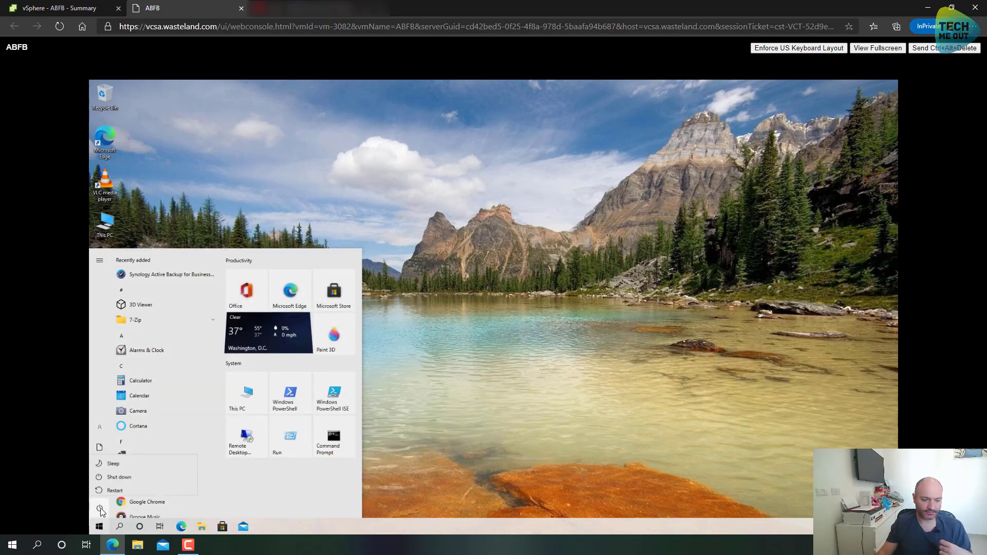
{"action": "left_click", "coordinate": [125, 489]}
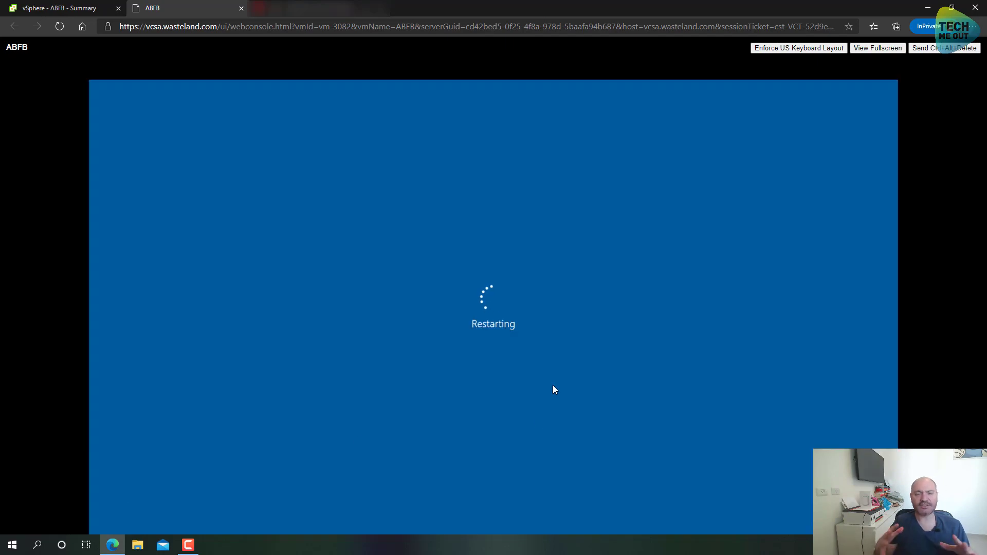